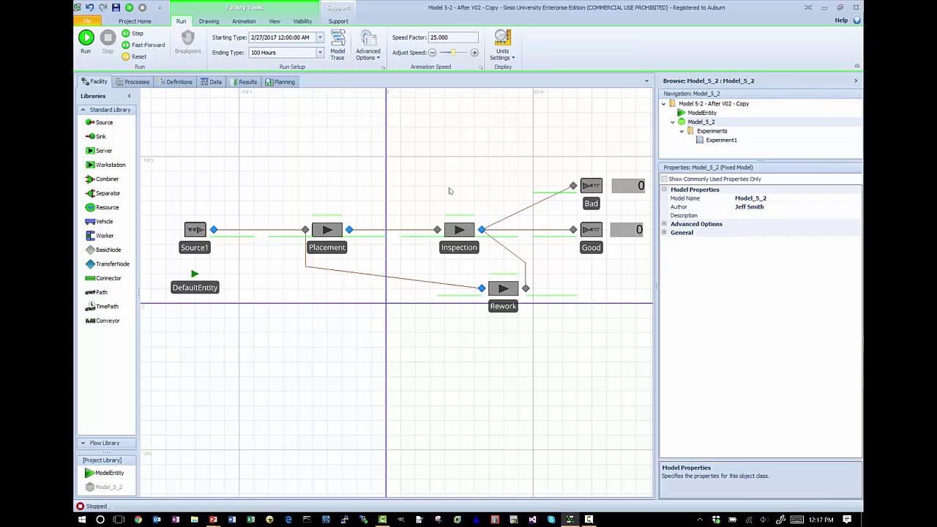
- Switch to the PowerPoint slide show and bring up the Observational (Tally) Statistics slide with the bucket analogy
{"action": "left_click", "coordinate": [586, 206]}
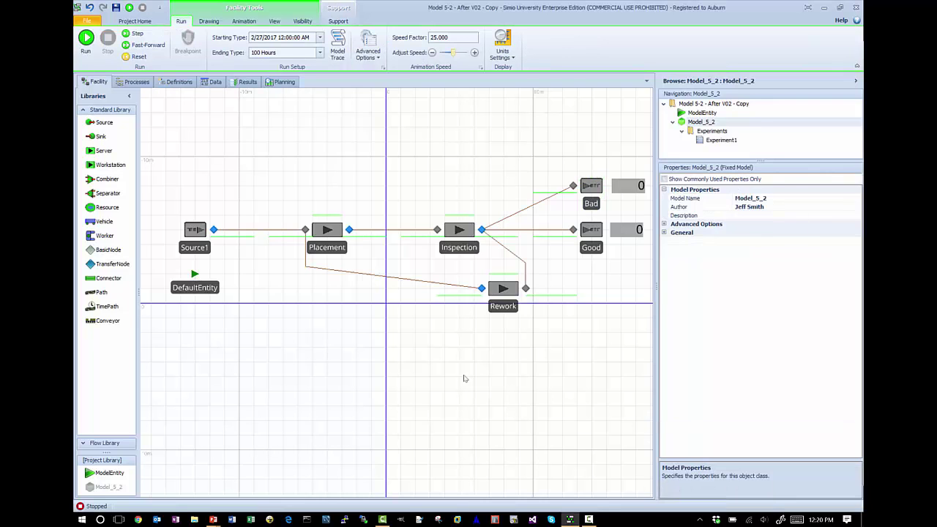
{"action": "key", "text": "alt+Tab"}
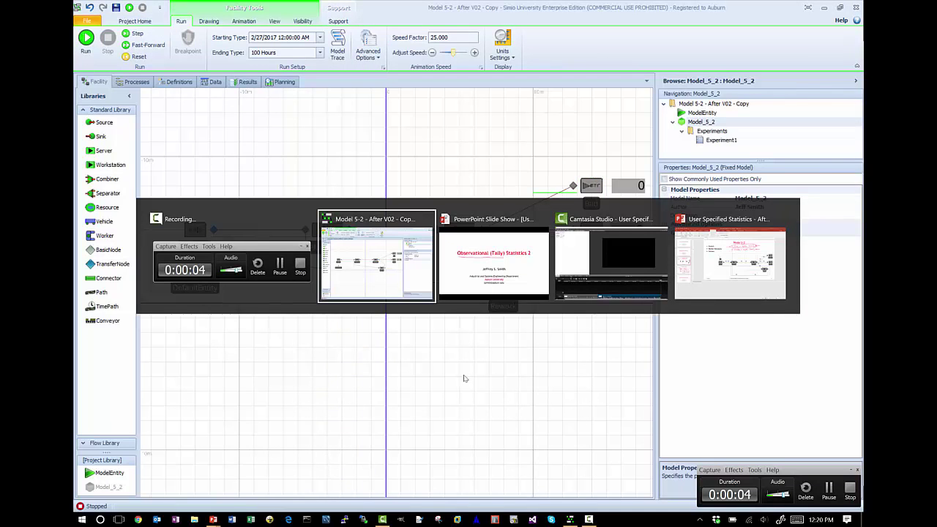
{"action": "key", "text": "alt+Tab"}
{"action": "key", "text": "Right"}
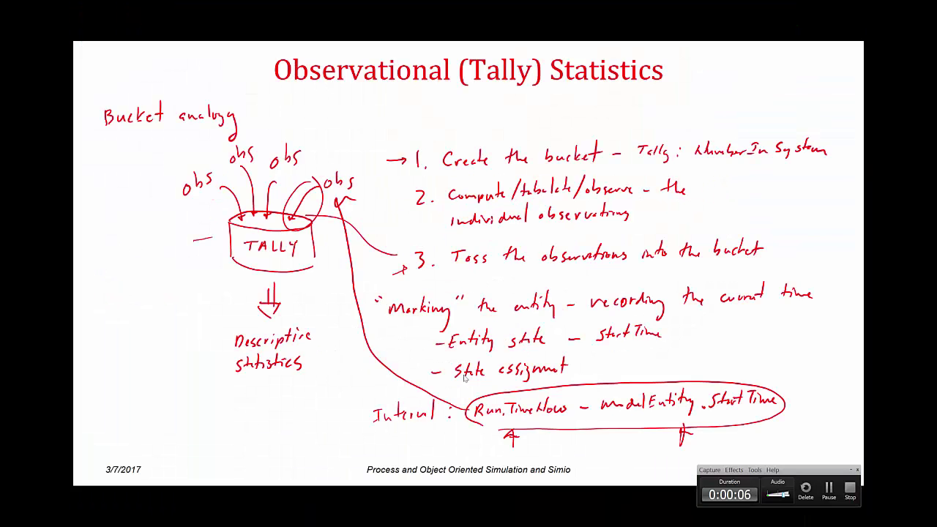
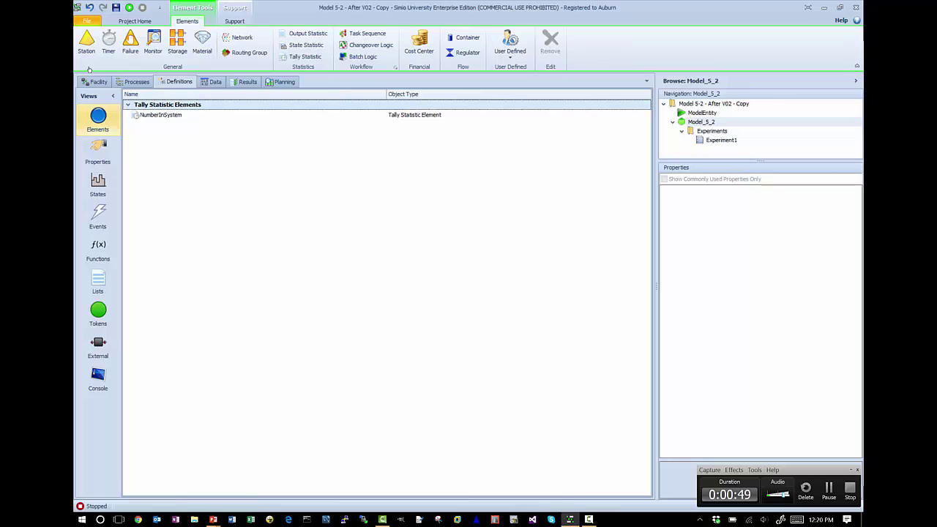
- Add a tally statistic element to Model_5_2 and name it NumberOfPlacements
{"action": "left_click", "coordinate": [300, 57]}
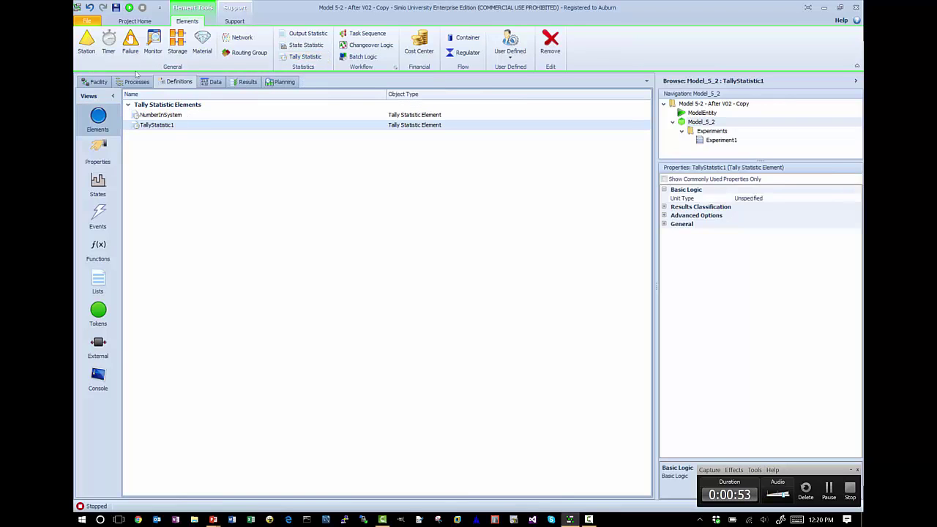
{"action": "key", "text": "BackSpace"}
{"action": "key", "text": "BackSpace"}
{"action": "key", "text": "BackSpace"}
{"action": "key", "text": "BackSpace"}
{"action": "key", "text": "BackSpace"}
{"action": "key", "text": "BackSpace"}
{"action": "key", "text": "BackSpace"}
{"action": "key", "text": "BackSpace"}
{"action": "key", "text": "BackSpace"}
{"action": "key", "text": "BackSpace"}
{"action": "key", "text": "BackSpace"}
{"action": "key", "text": "BackSpace"}
{"action": "key", "text": "BackSpace"}
{"action": "key", "text": "BackSpace"}
{"action": "type", "text": "NumberOfPlacements"}
{"action": "key", "text": "Return"}
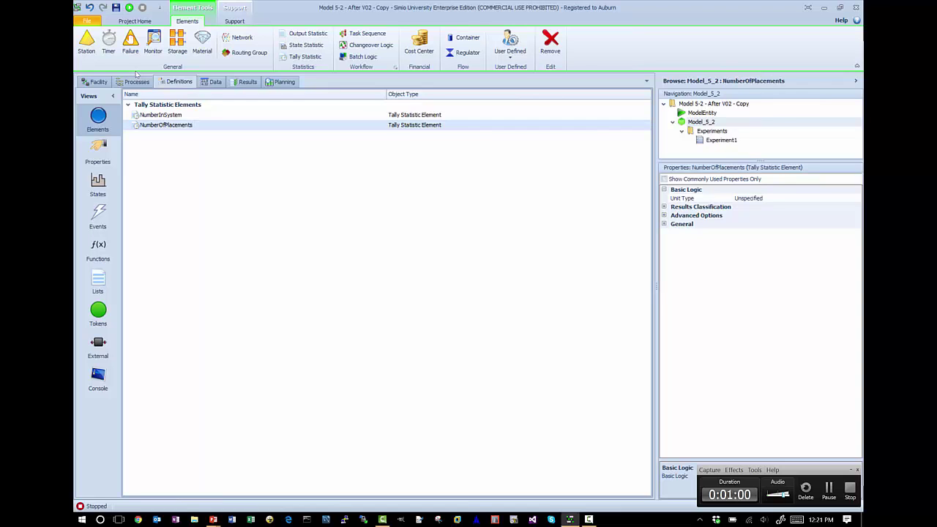
- Switch to the PowerPoint slide show, strike out the tally name Number In System and handwrite Number Of Placements beneath it
{"action": "key", "text": "alt+Tab"}
{"action": "key", "text": "alt+Tab"}
{"action": "key", "text": "alt+Tab"}
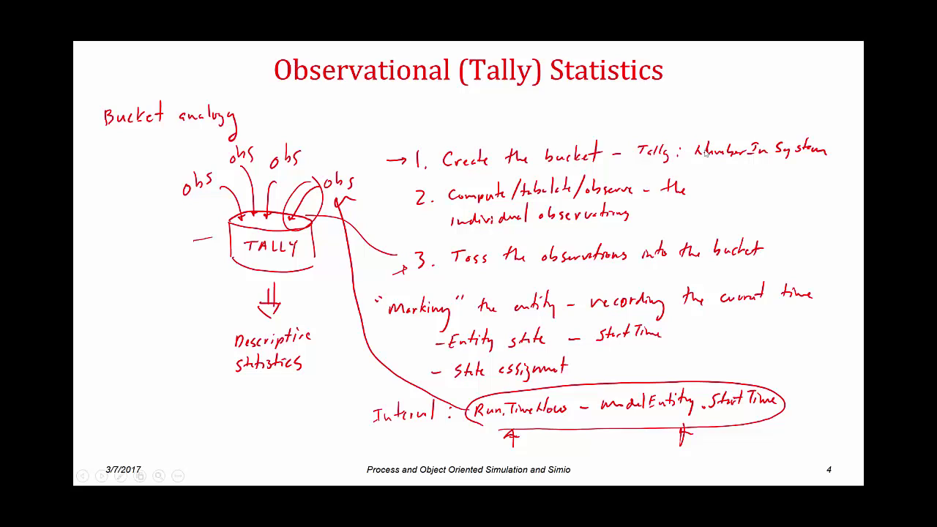
{"action": "left_click_drag", "start_coordinate": [683, 151], "coordinate": [797, 149]}
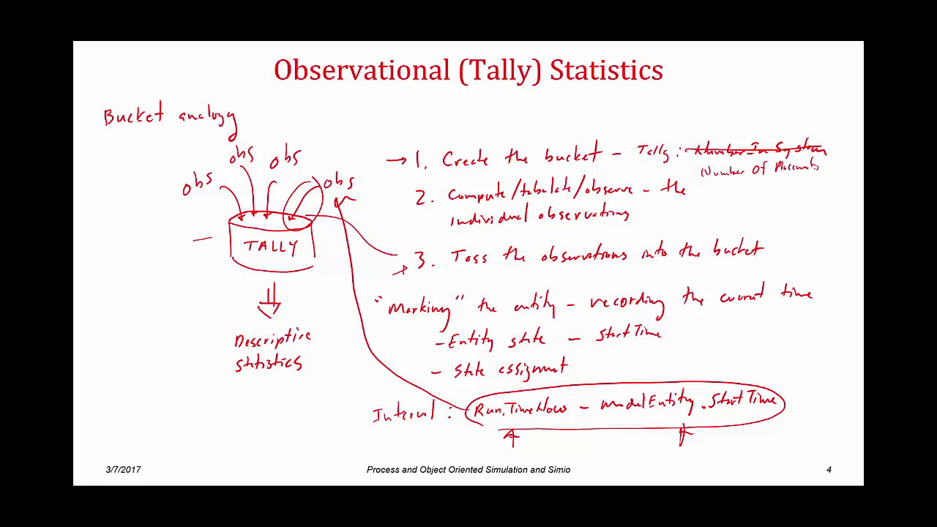
- Switch back to Simio and rename the NumberInSystem tally statistic to TimeInSystem
{"action": "key", "text": "alt+Tab"}
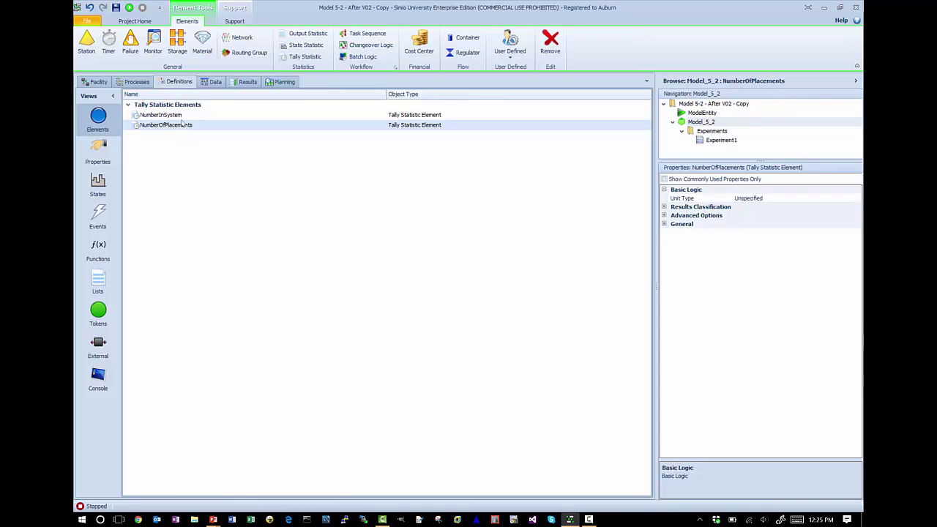
{"action": "key", "text": "Up"}
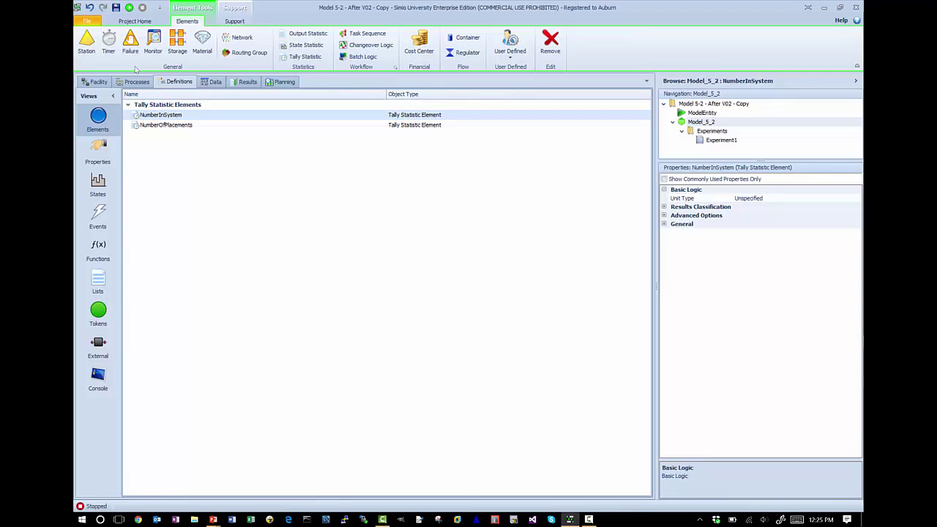
{"action": "left_click", "coordinate": [160, 115]}
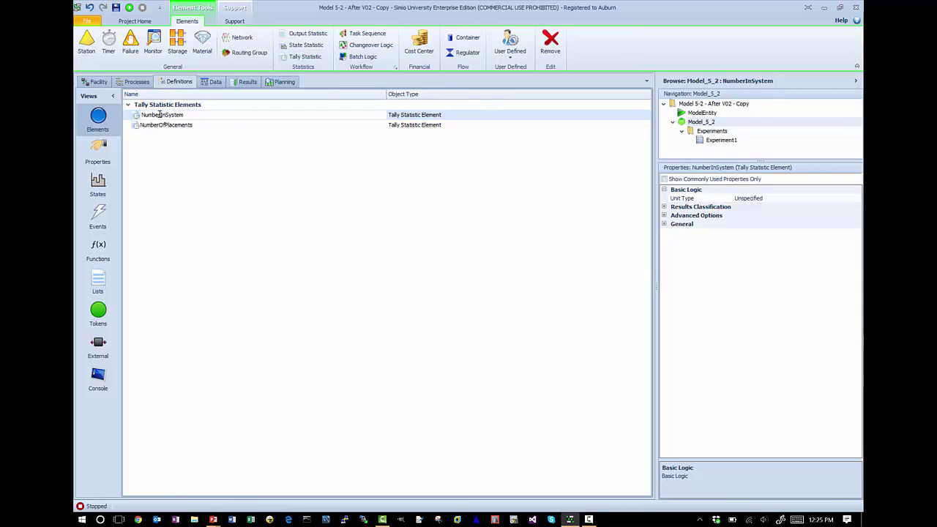
{"action": "key", "text": "BackSpace"}
{"action": "key", "text": "BackSpace"}
{"action": "key", "text": "BackSpace"}
{"action": "key", "text": "BackSpace"}
{"action": "key", "text": "BackSpace"}
{"action": "key", "text": "BackSpace"}
{"action": "type", "text": "Time"}
{"action": "key", "text": "Return"}
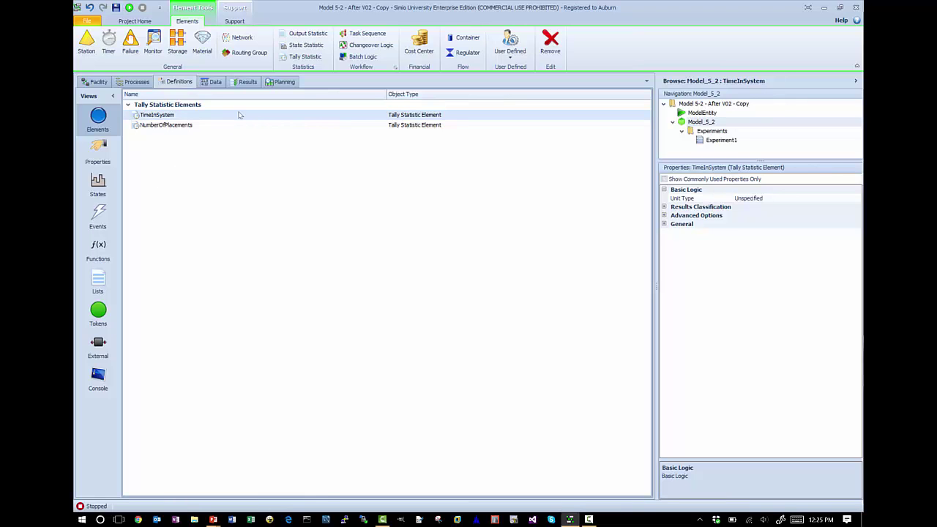
- Check where the renamed tally statistic is used: the RecordTIS process, the facility model, Experiment1 and the element definitions
{"action": "left_click", "coordinate": [136, 82]}
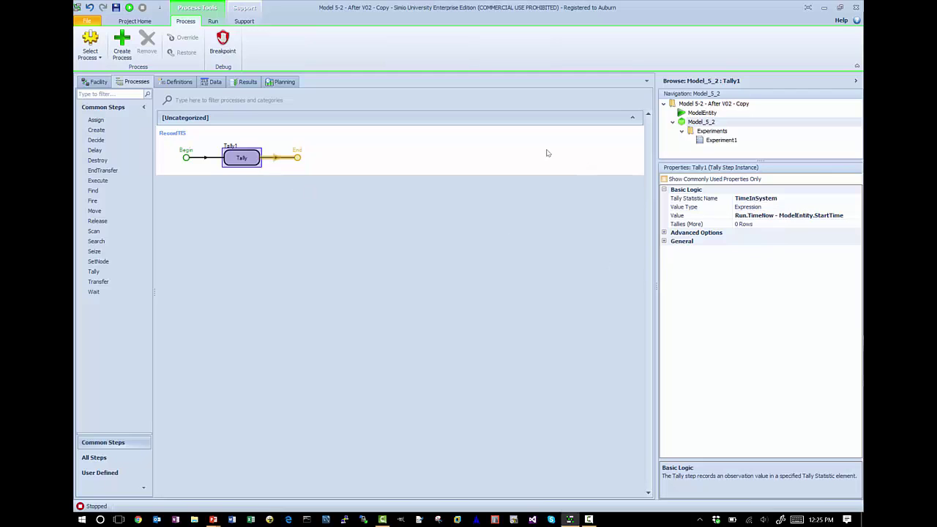
{"action": "left_click", "coordinate": [102, 82]}
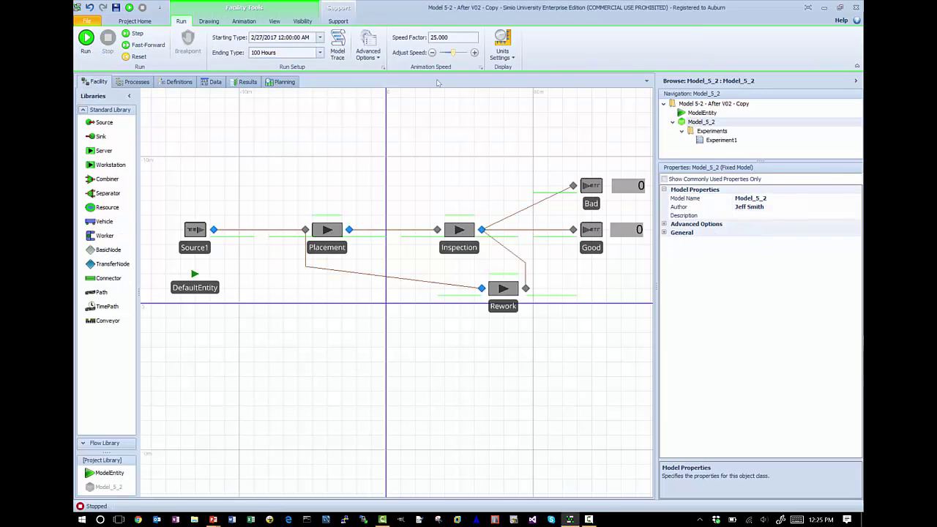
{"action": "double_click", "coordinate": [730, 140]}
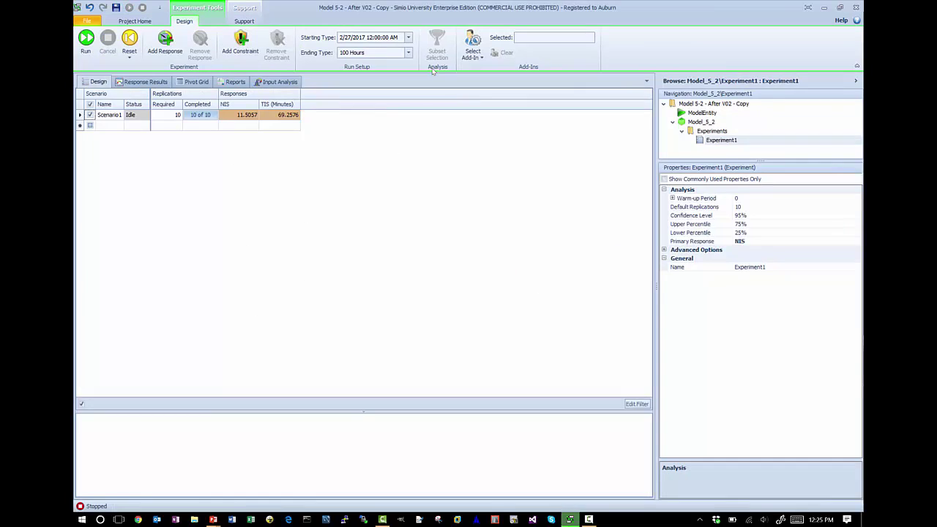
{"action": "double_click", "coordinate": [701, 121]}
{"action": "left_click", "coordinate": [176, 81]}
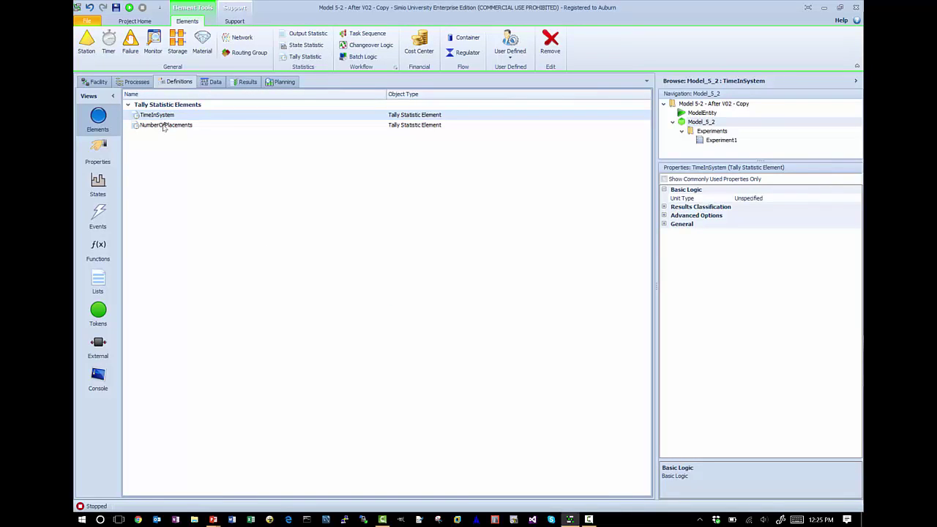
{"action": "left_click", "coordinate": [164, 126]}
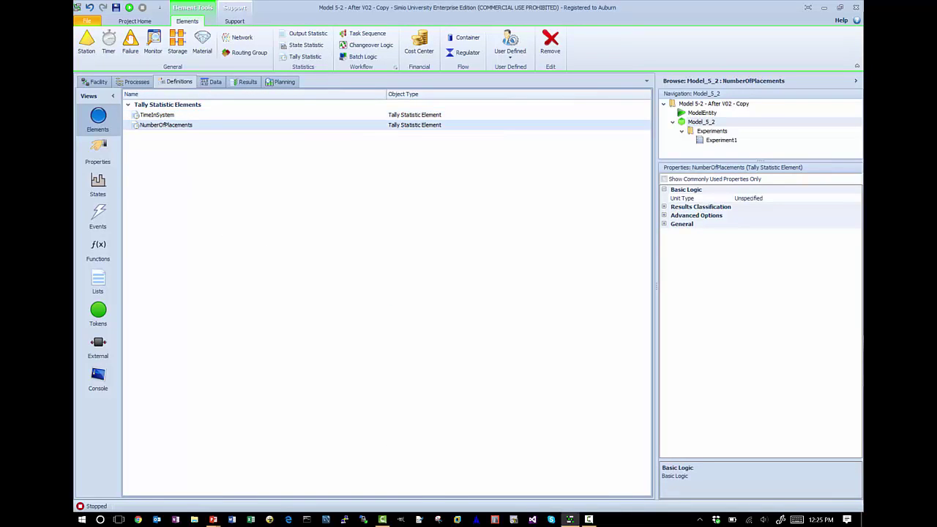
- Review the slide's second point on computing individual observations in the PowerPoint slide show, and return to Simio
{"action": "key", "text": "alt+Tab"}
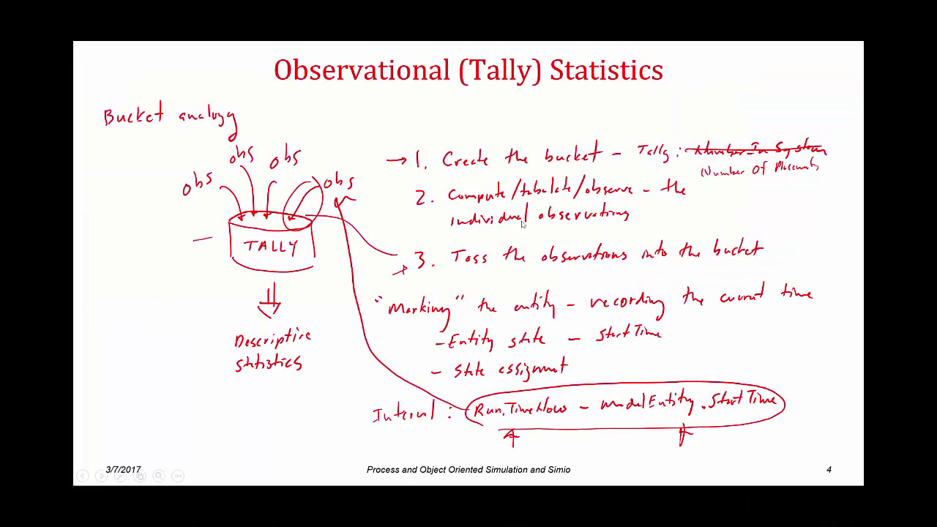
{"action": "left_click", "coordinate": [424, 203]}
{"action": "key", "text": "alt+Tab"}
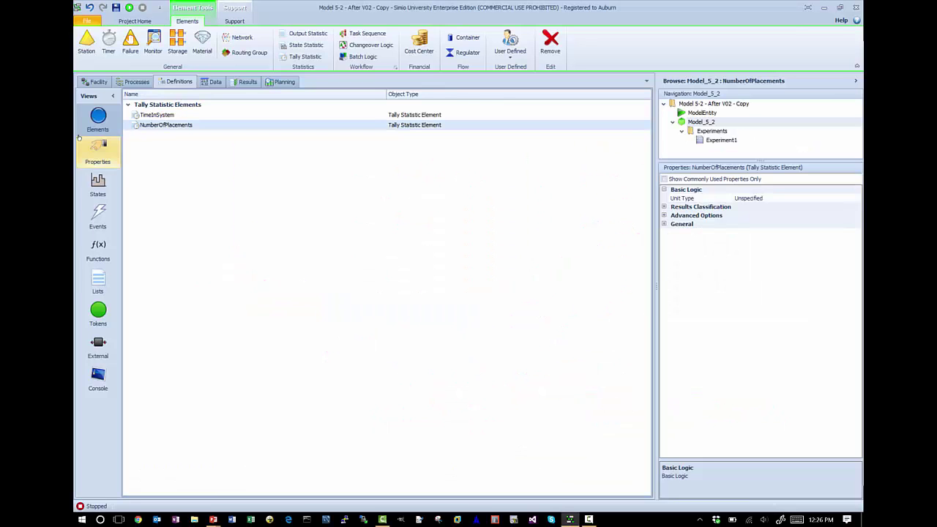
- Add an integer state variable named NumPlace to ModelEntity, removing the surplus second integer state
{"action": "left_click", "coordinate": [94, 82]}
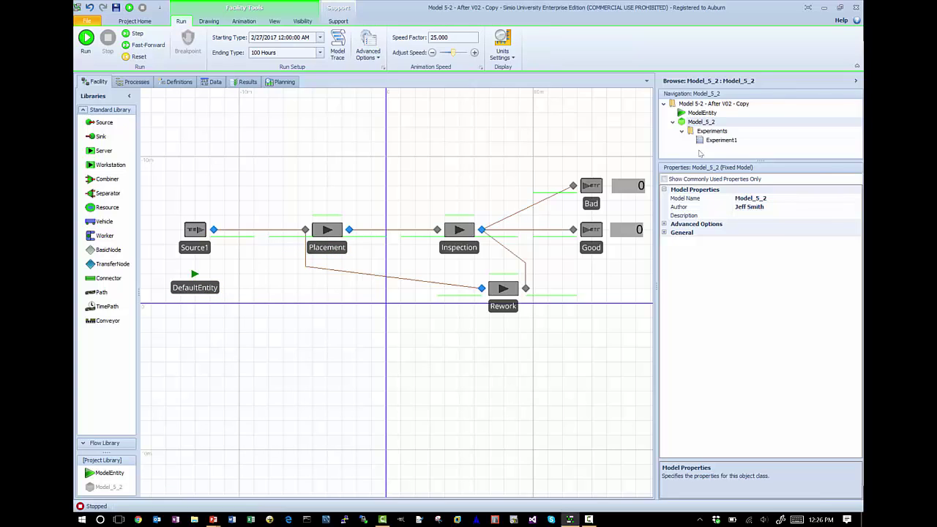
{"action": "left_click", "coordinate": [697, 113]}
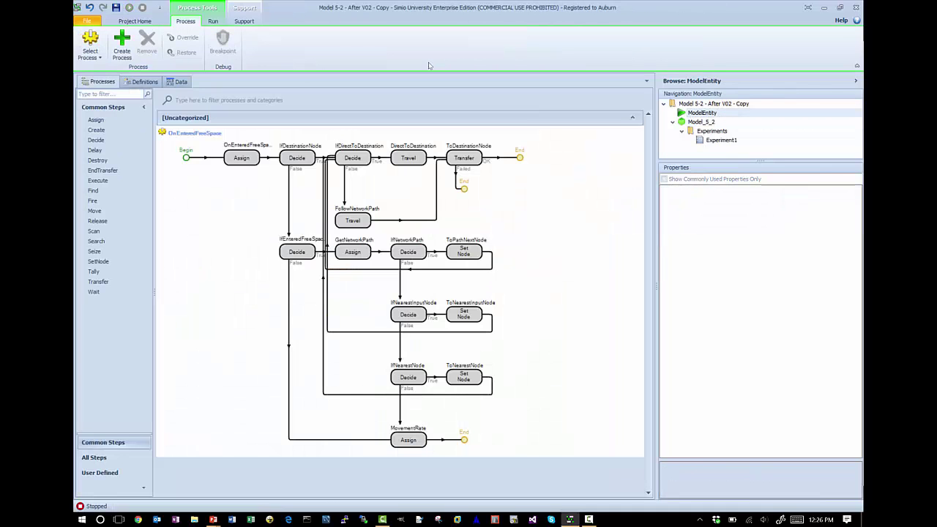
{"action": "left_click", "coordinate": [150, 82]}
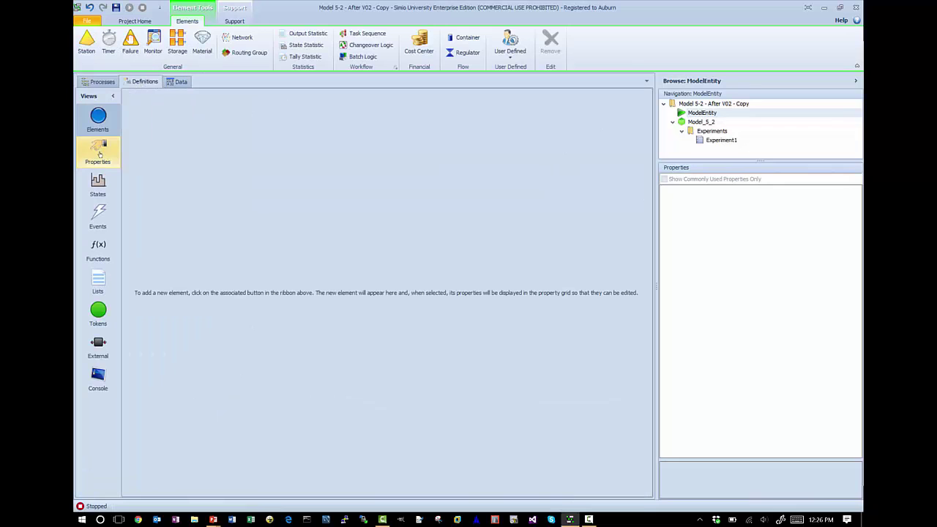
{"action": "left_click", "coordinate": [98, 184]}
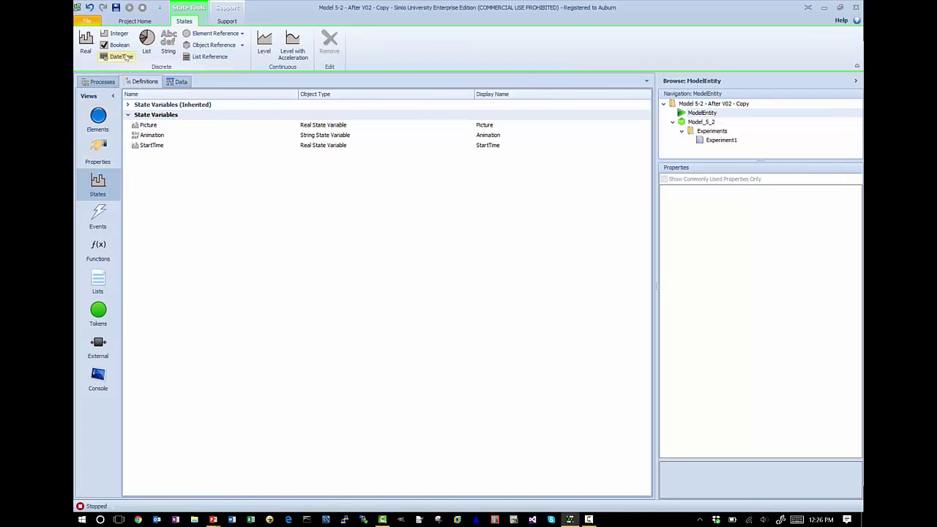
{"action": "left_click", "coordinate": [119, 34]}
{"action": "left_click", "coordinate": [119, 34]}
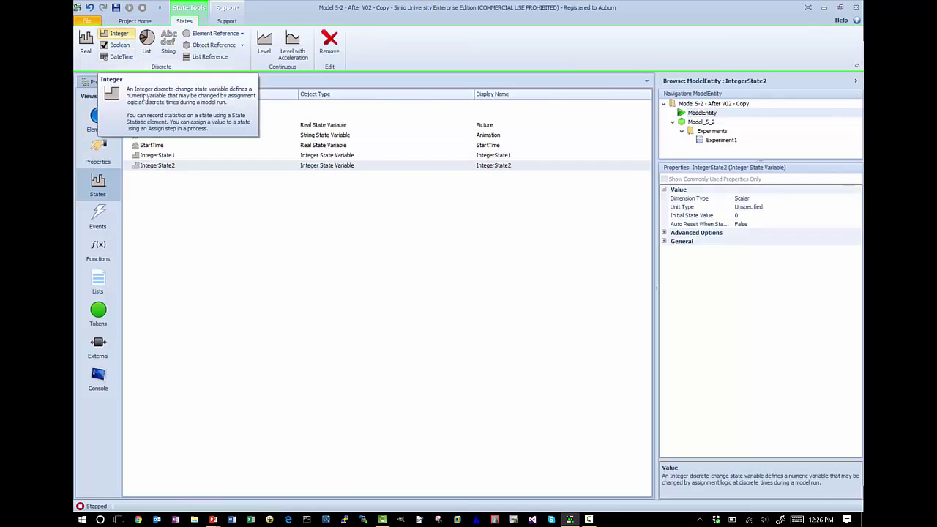
{"action": "left_click", "coordinate": [204, 165]}
{"action": "left_click", "coordinate": [329, 44]}
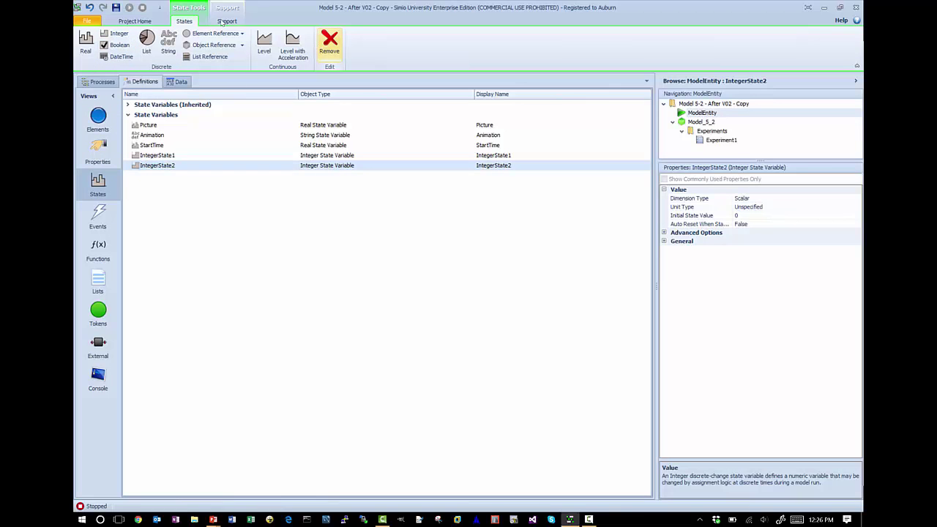
{"action": "left_click", "coordinate": [178, 156]}
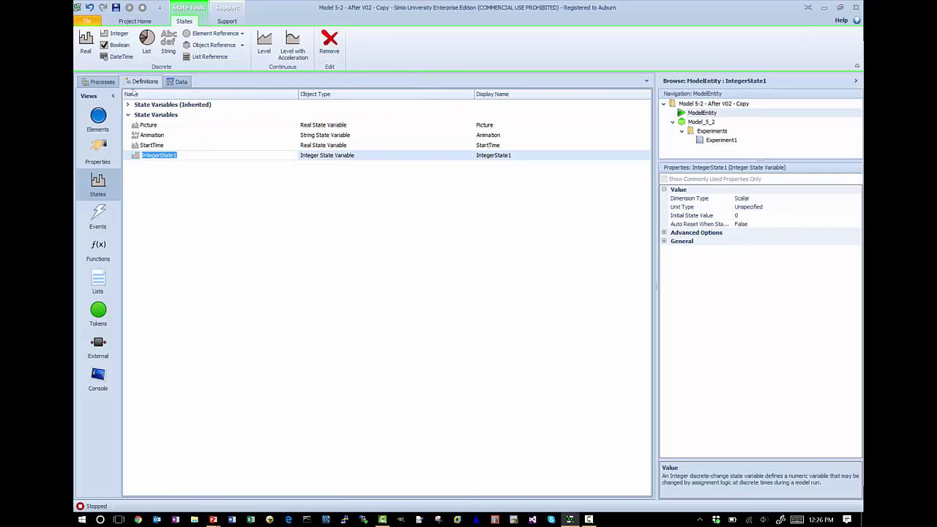
{"action": "type", "text": "NumPlace"}
{"action": "key", "text": "Return"}
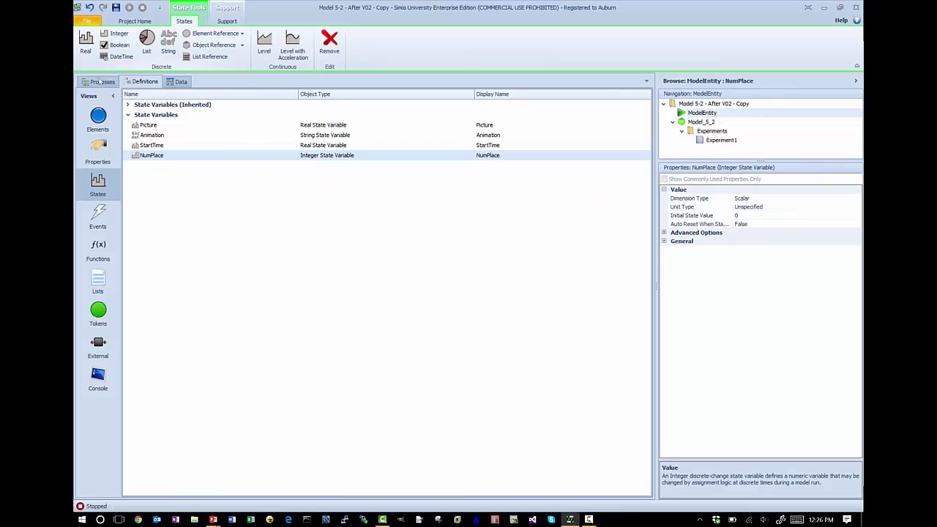
- Return to the Model_5_2 facility and move DefaultEntity slightly farther below Source1
{"action": "left_click", "coordinate": [700, 122]}
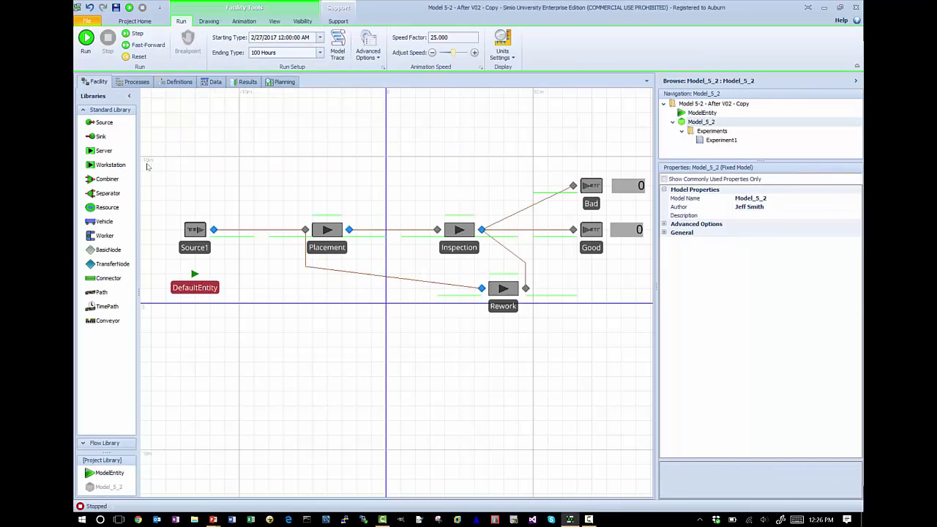
{"action": "left_click", "coordinate": [203, 287]}
{"action": "left_click", "coordinate": [176, 168]}
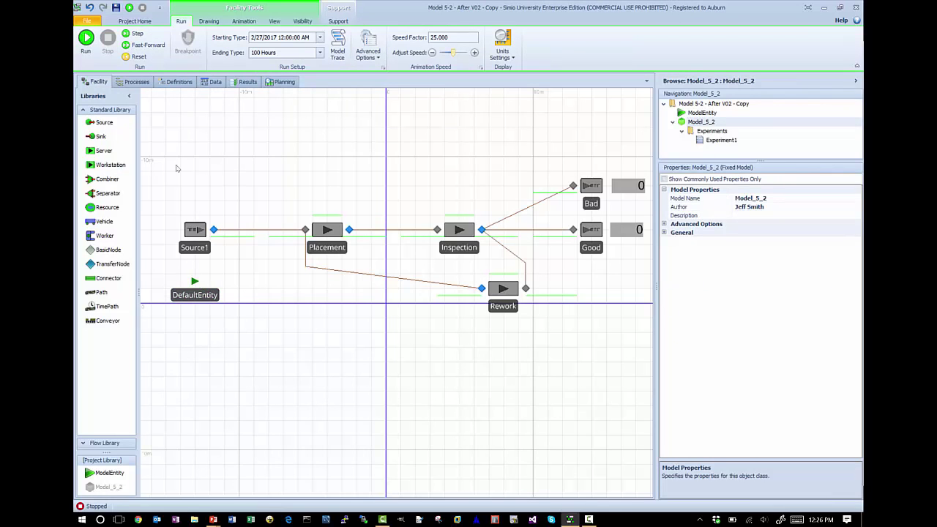
- Attach a small status label to DefaultEntity, placed just above its symbol
{"action": "scroll", "coordinate": [267, 286], "scroll_direction": "up", "scroll_amount": 2}
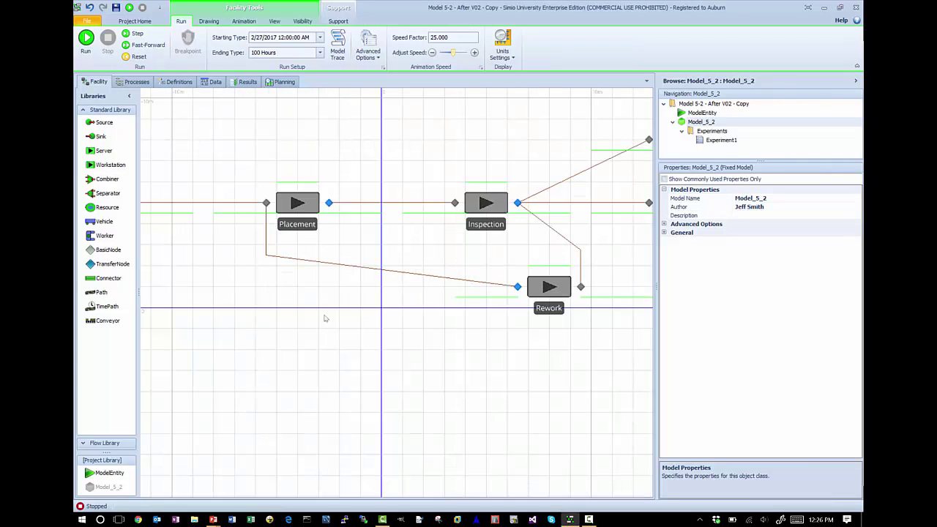
{"action": "left_click_drag", "start_coordinate": [367, 341], "coordinate": [547, 404]}
{"action": "left_click", "coordinate": [282, 360]}
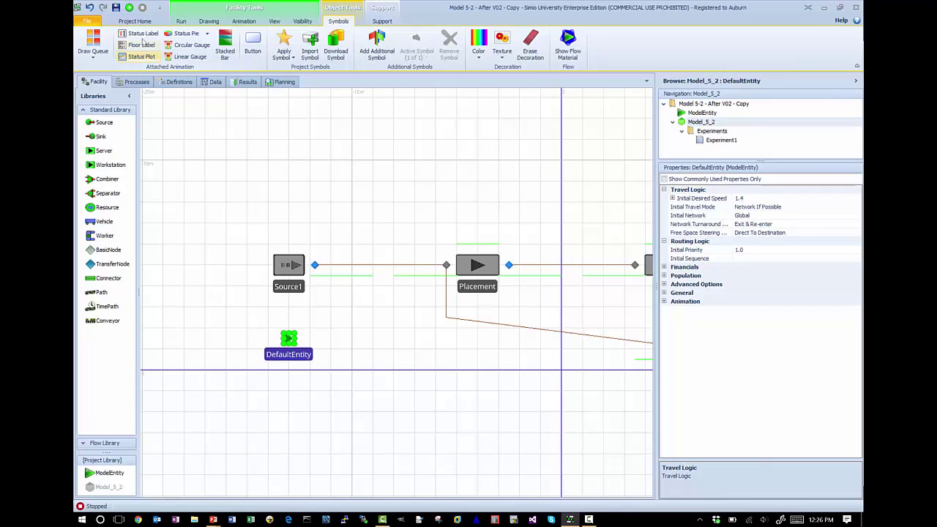
{"action": "left_click_drag", "start_coordinate": [279, 308], "coordinate": [298, 326]}
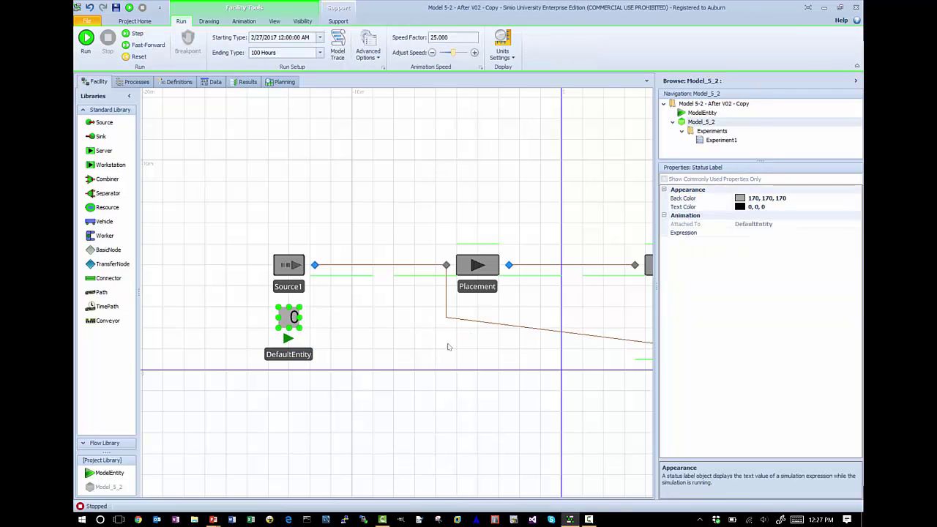
- Set the expression of DefaultEntity's attached status label to NumPlace
{"action": "left_click", "coordinate": [767, 233]}
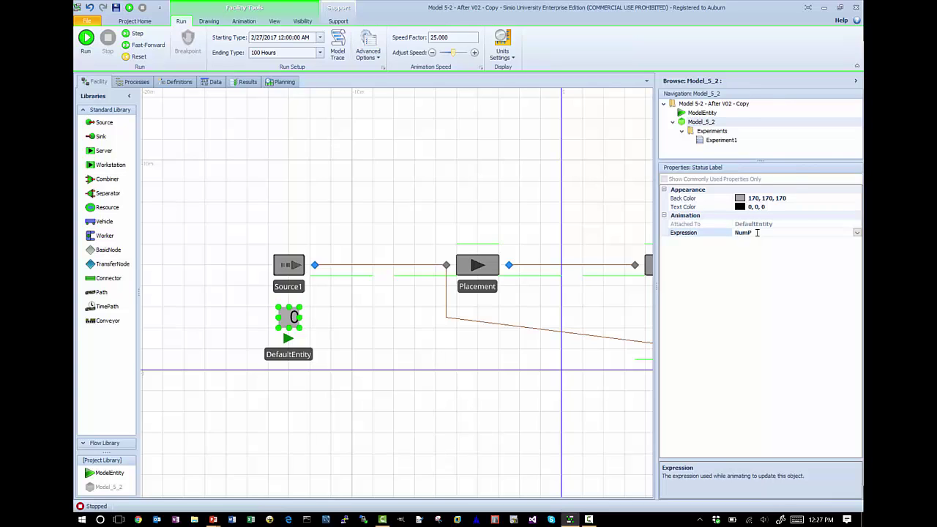
{"action": "key", "text": "Return"}
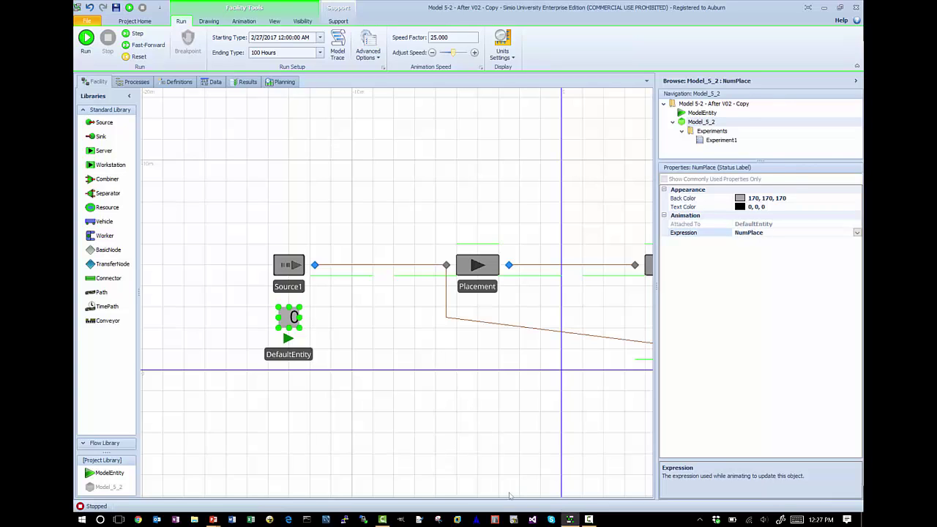
{"action": "left_click", "coordinate": [308, 260]}
{"action": "left_click_drag", "start_coordinate": [350, 249], "coordinate": [290, 238]}
{"action": "scroll", "coordinate": [290, 238], "scroll_direction": "down", "scroll_amount": 2}
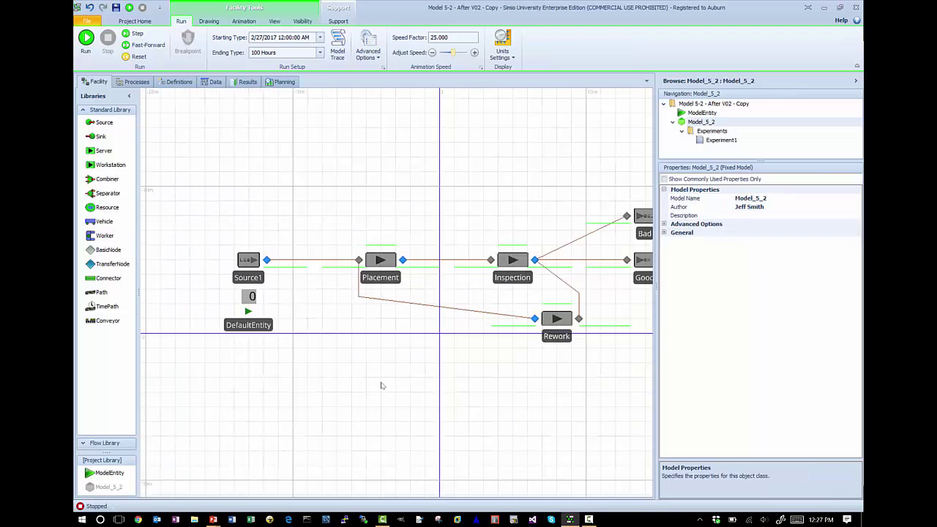
- Run the model briefly to examine the NumPlace labels on the moving entities, and stop the run
{"action": "left_click_drag", "start_coordinate": [410, 366], "coordinate": [366, 361]}
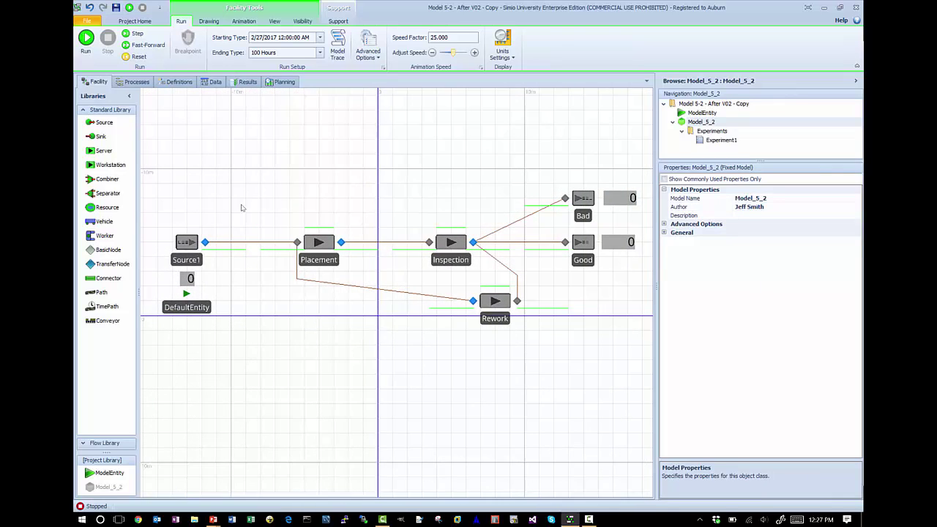
{"action": "left_click", "coordinate": [86, 36]}
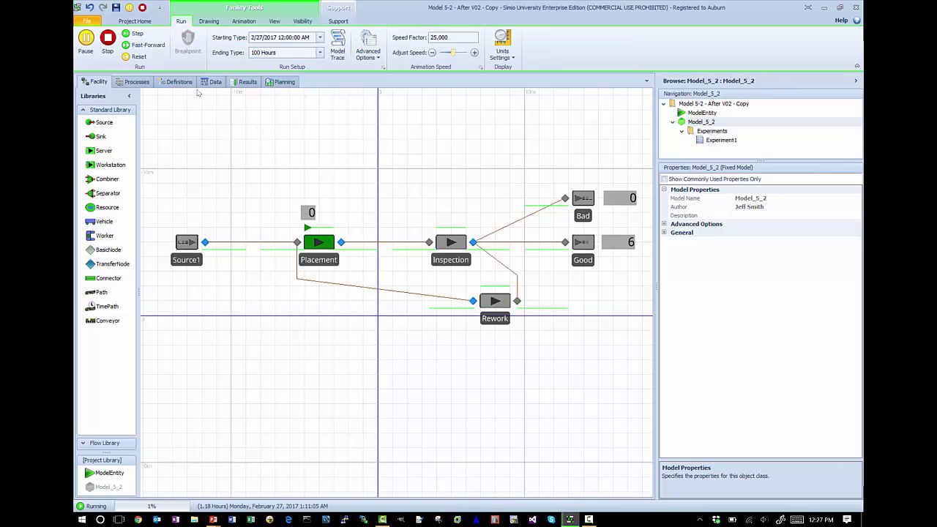
{"action": "left_click", "coordinate": [107, 39]}
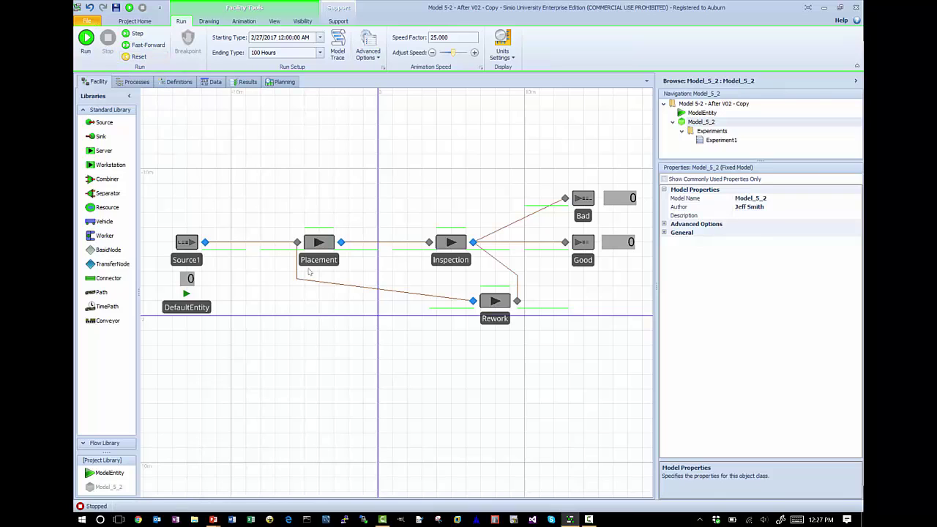
- Add a Before Exiting state assignment to Placement setting ModelEntity.NumPlace to ModelEntity.NumPlace + 1, and run the model
{"action": "left_click", "coordinate": [324, 266]}
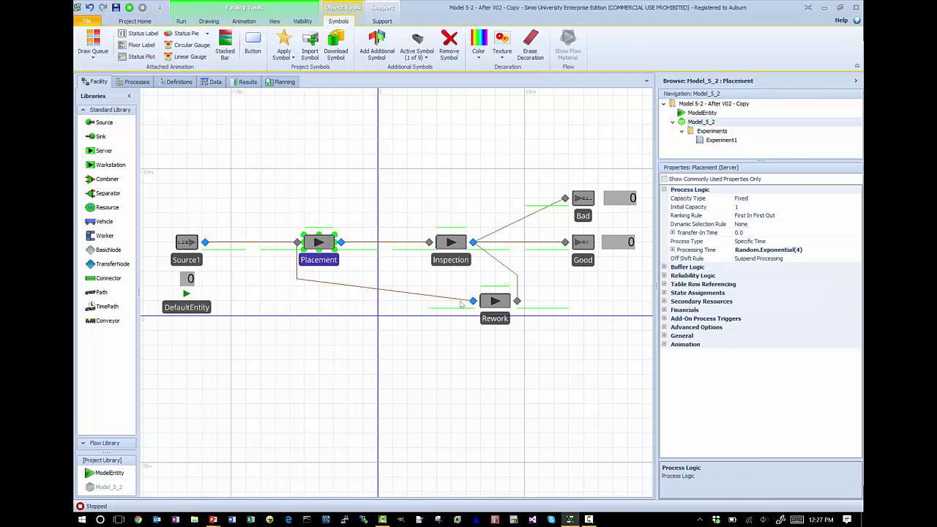
{"action": "left_click", "coordinate": [664, 293]}
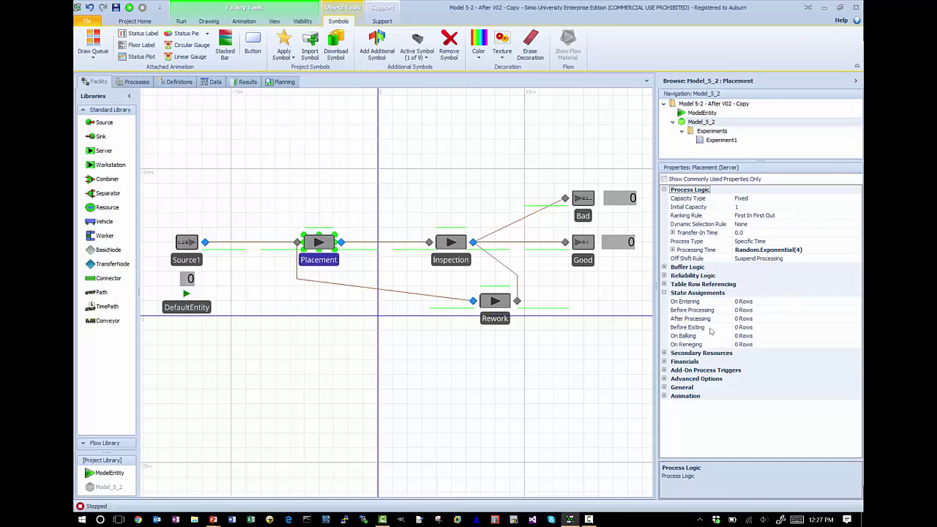
{"action": "left_click", "coordinate": [710, 329]}
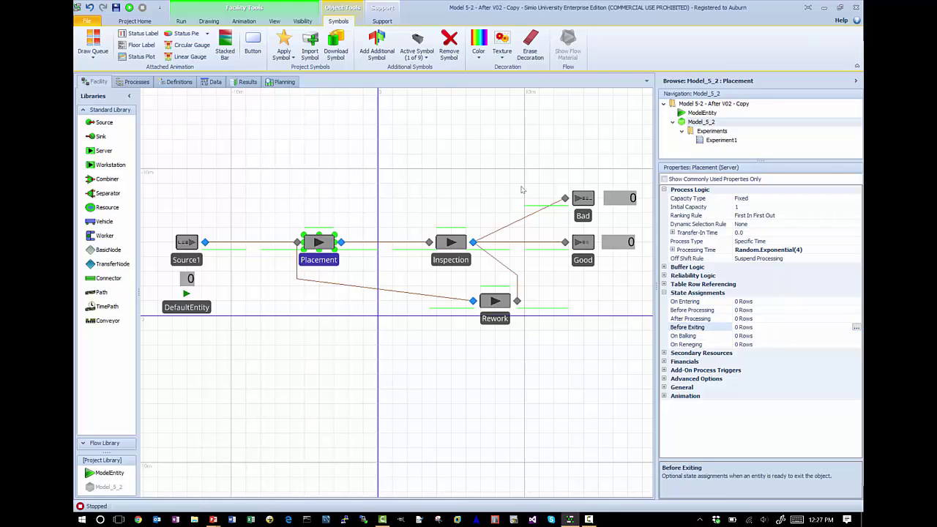
{"action": "left_click", "coordinate": [248, 423]}
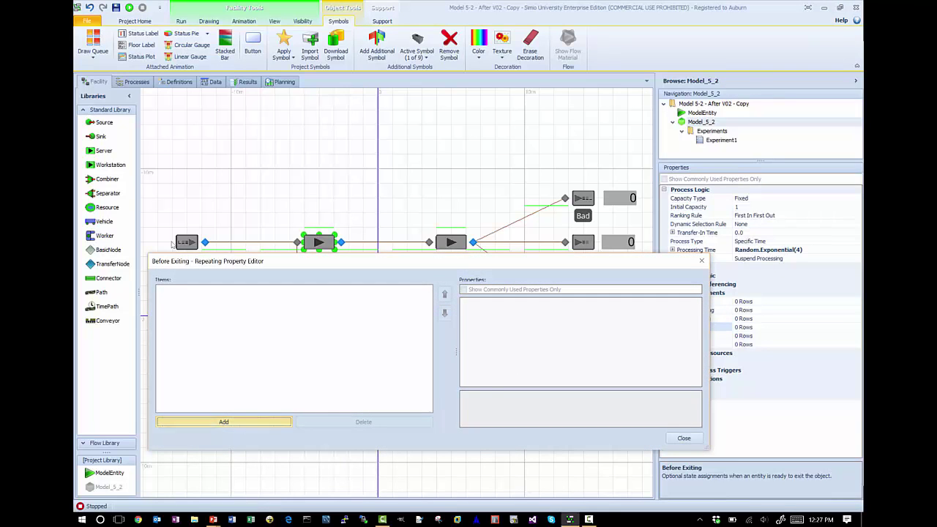
{"action": "left_click", "coordinate": [647, 310]}
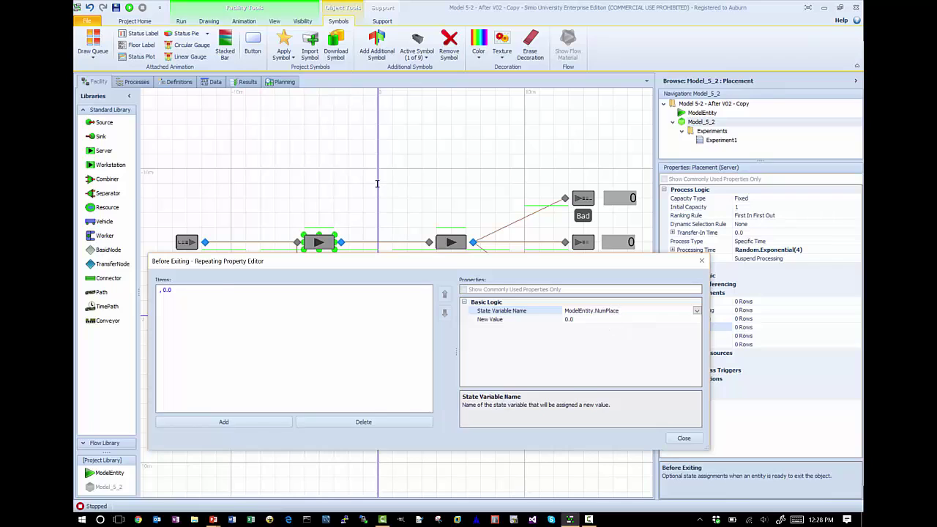
{"action": "key", "text": "Tab"}
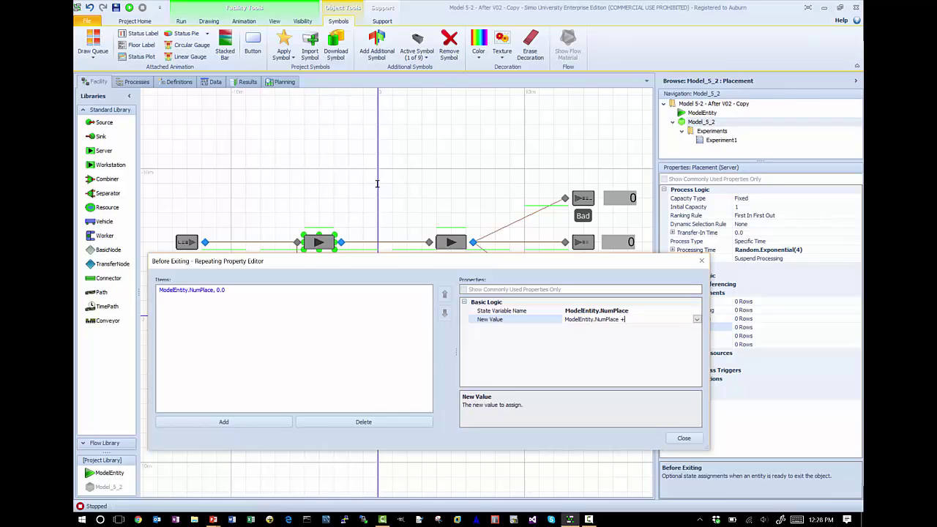
{"action": "key", "text": "Return"}
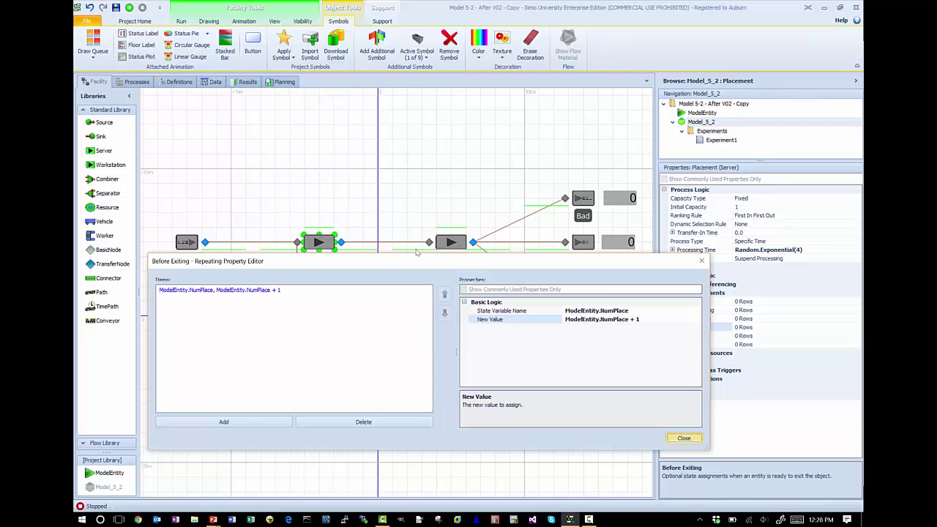
{"action": "left_click", "coordinate": [680, 438]}
{"action": "left_click", "coordinate": [129, 7]}
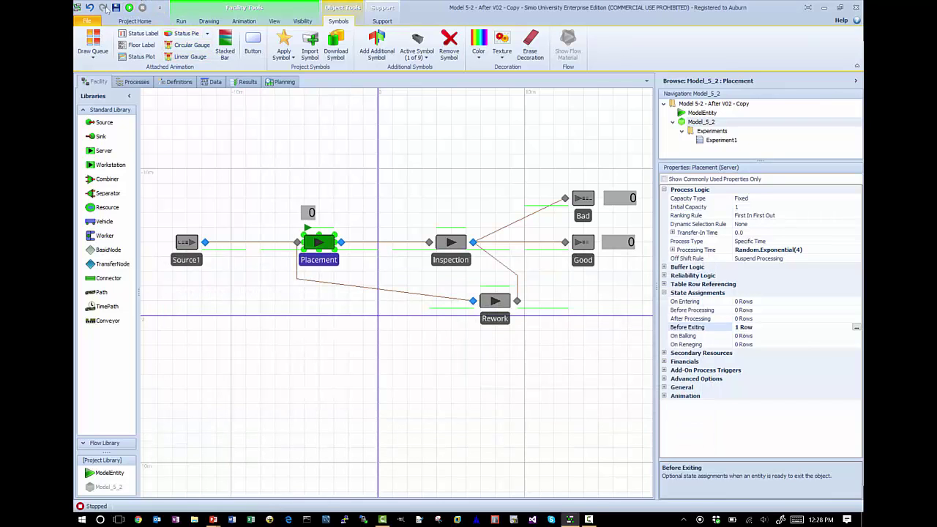
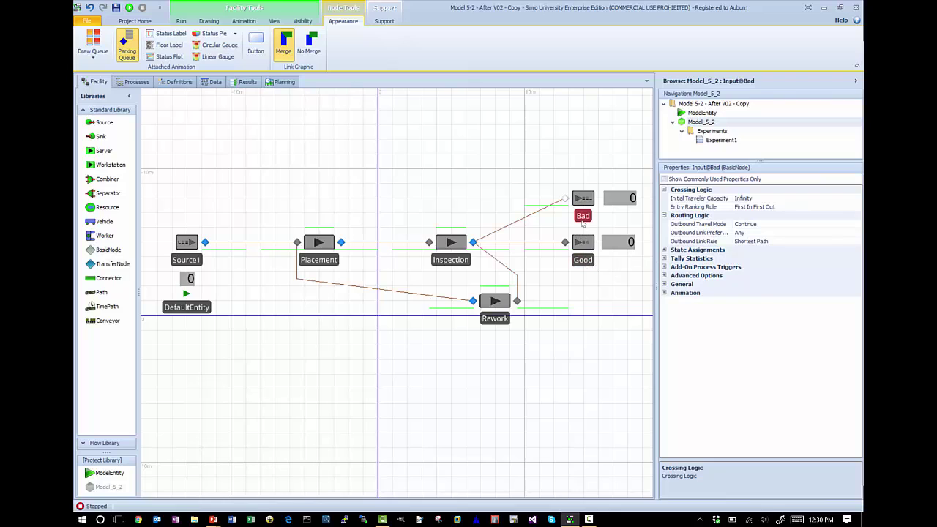
- Add a second Tally step after the existing one in the RecordTIS process used by the Bad sink
{"action": "left_click", "coordinate": [583, 216]}
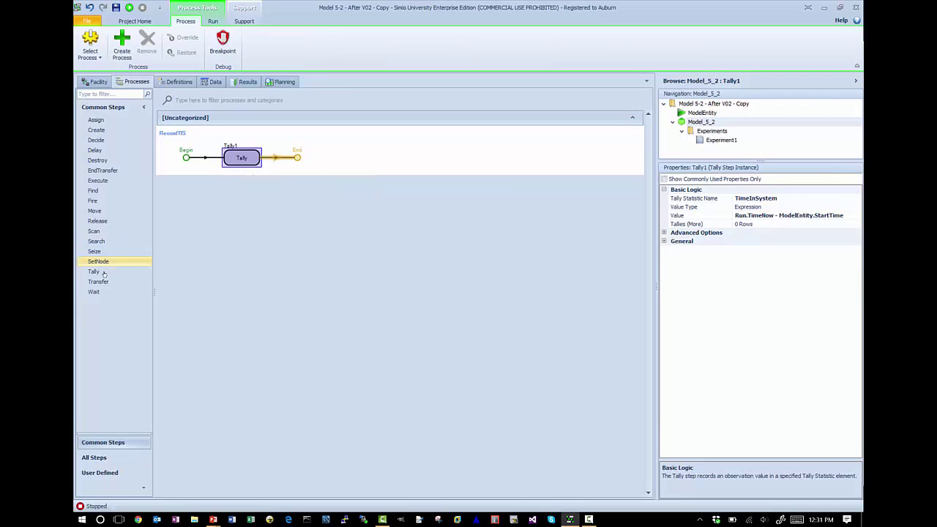
{"action": "left_click_drag", "start_coordinate": [167, 263], "coordinate": [302, 170]}
{"action": "left_click", "coordinate": [787, 206]}
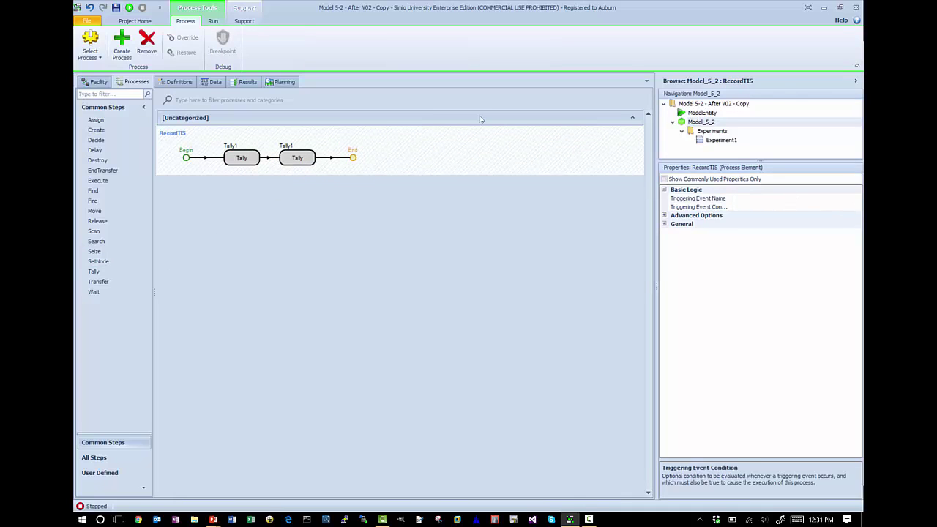
- Set the second Tally step in RecordTIS to record ModelEntity.NumPlace in the NumberOfPlacements tally statistic
{"action": "left_click", "coordinate": [300, 156]}
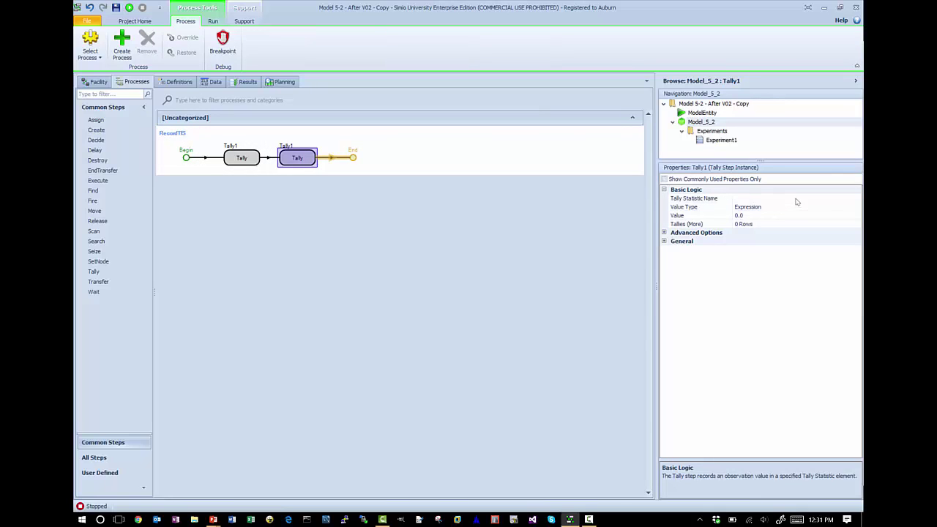
{"action": "left_click", "coordinate": [830, 200]}
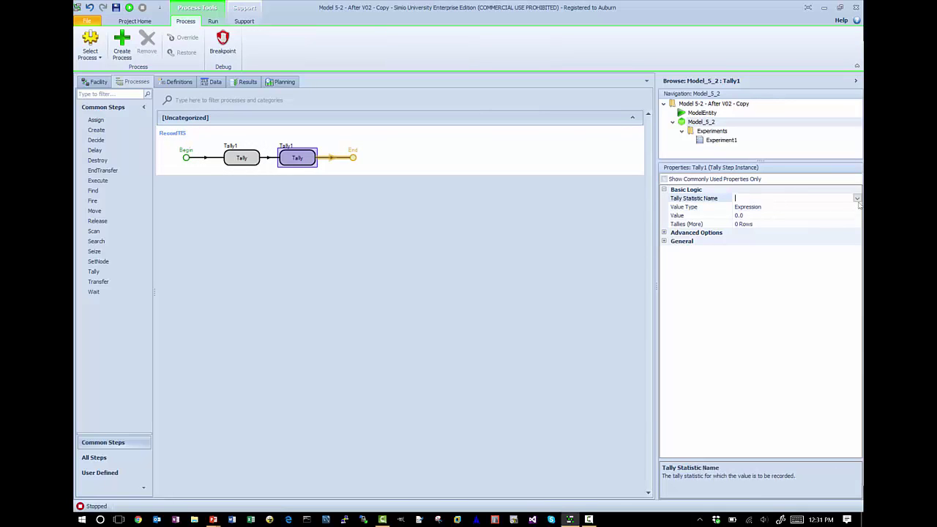
{"action": "left_click", "coordinate": [857, 197]}
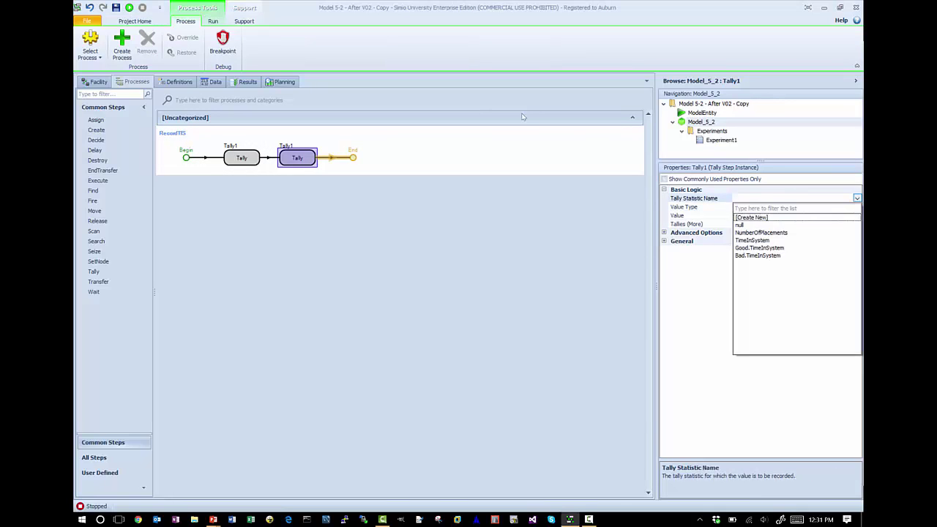
{"action": "left_click", "coordinate": [775, 233]}
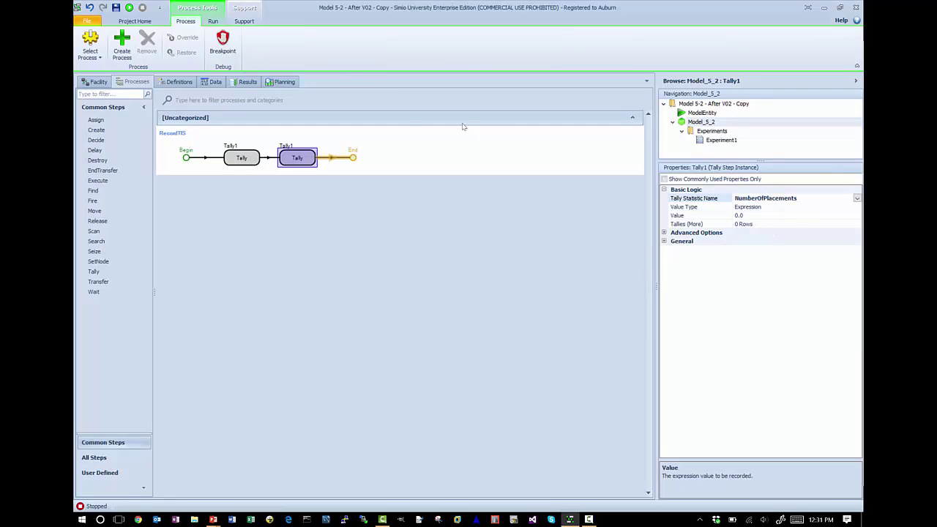
{"action": "key", "text": "Tab"}
{"action": "type", "text": "Model"}
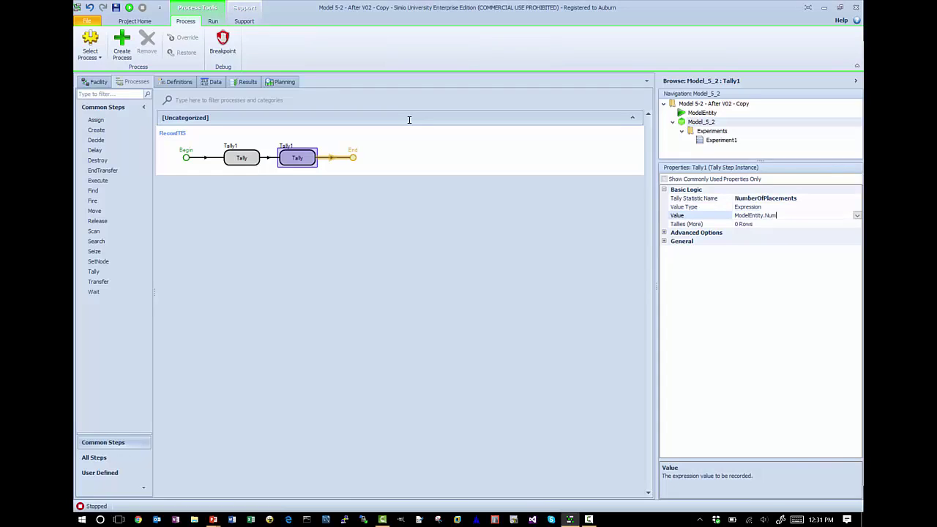
{"action": "type", "text": "Entity.NumPlace"}
{"action": "key", "text": "Return"}
- Run the model through its full 100 hours, examine the NumberOfPlacements results in the pivot grid, and stop the run
{"action": "left_click", "coordinate": [93, 82]}
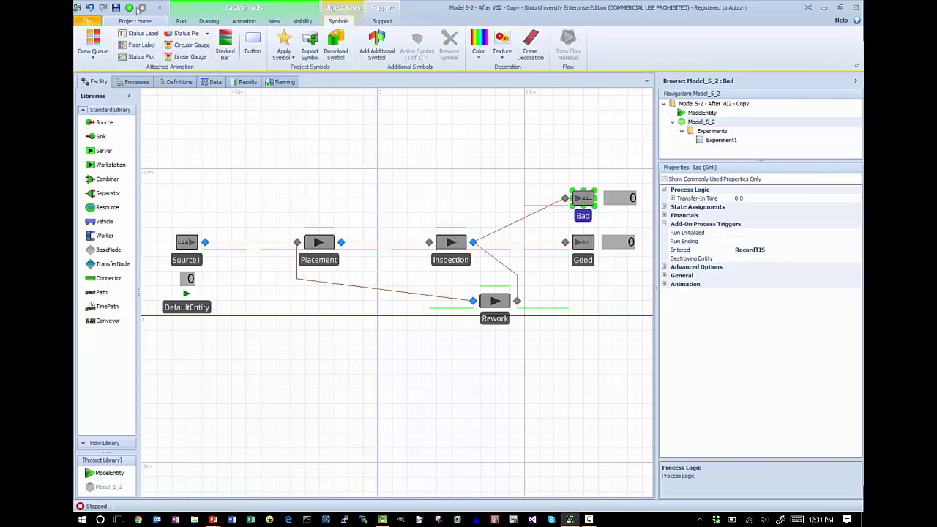
{"action": "left_click", "coordinate": [181, 20]}
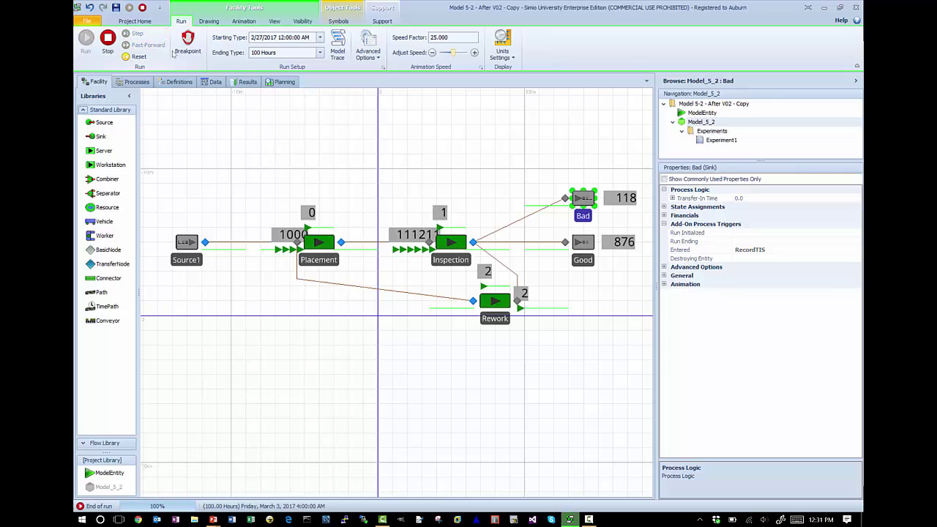
{"action": "left_click", "coordinate": [248, 81]}
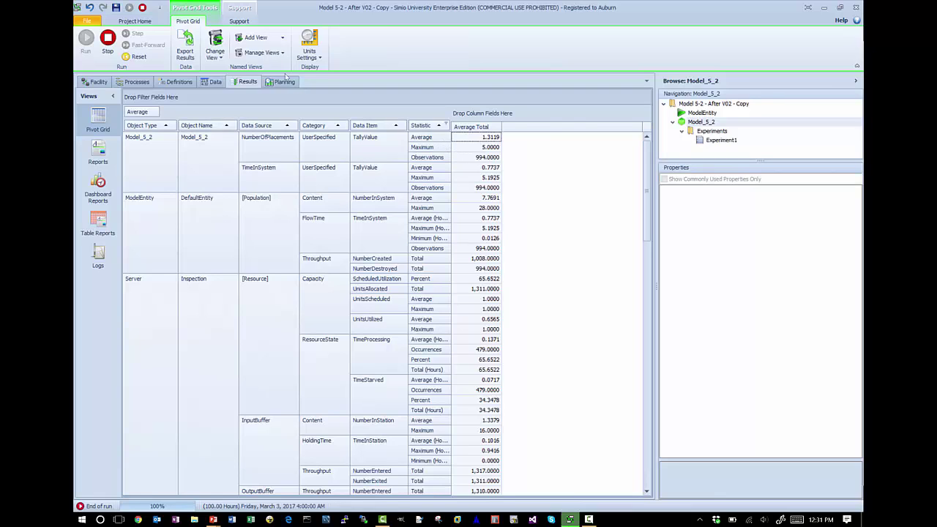
{"action": "left_click", "coordinate": [107, 40]}
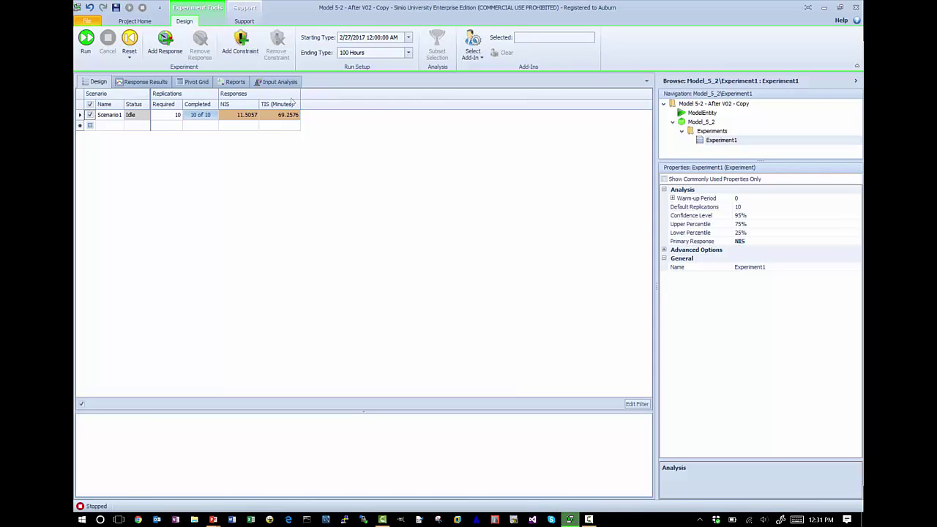
- Add a third response to Experiment1 and name it AvgNumPlace
{"action": "left_click", "coordinate": [165, 42]}
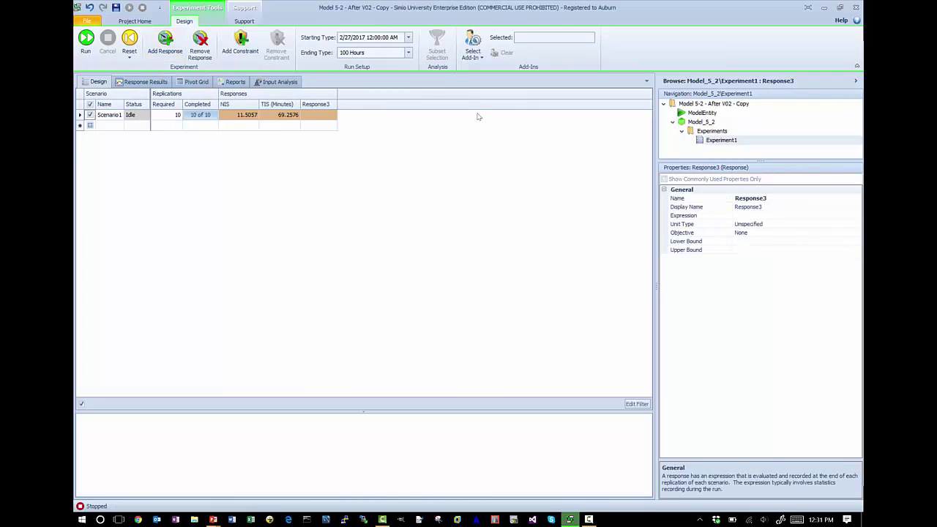
{"action": "left_click", "coordinate": [750, 199]}
{"action": "type", "text": "Avg"}
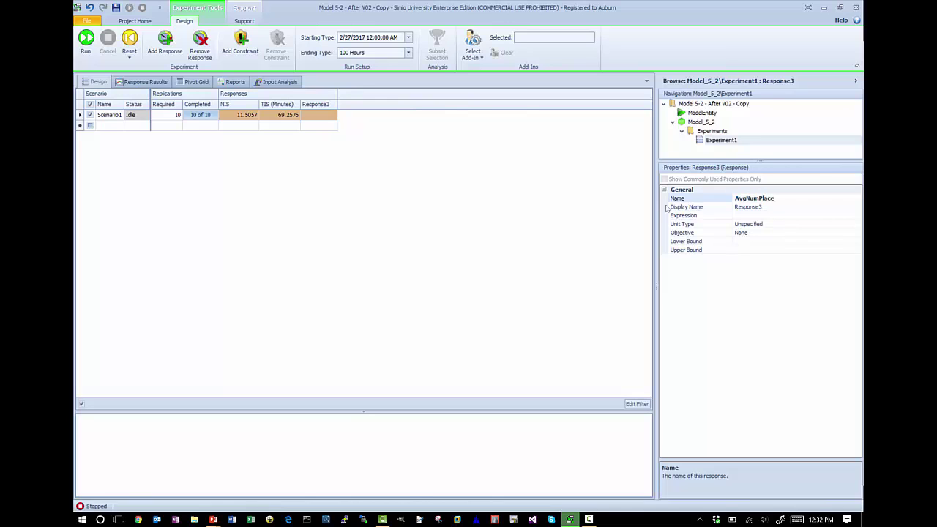
{"action": "type", "text": "NumPlace"}
- Set the AvgNumPlace response's expression to NumberOfPlacements.Average and try to run the experiment
{"action": "left_click", "coordinate": [835, 215]}
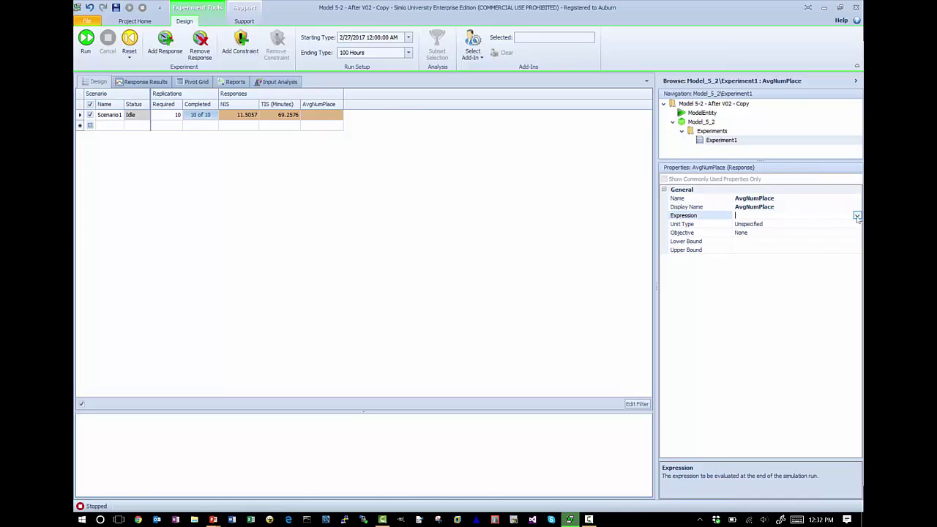
{"action": "left_click", "coordinate": [858, 218]}
{"action": "type", "text": "Numb"}
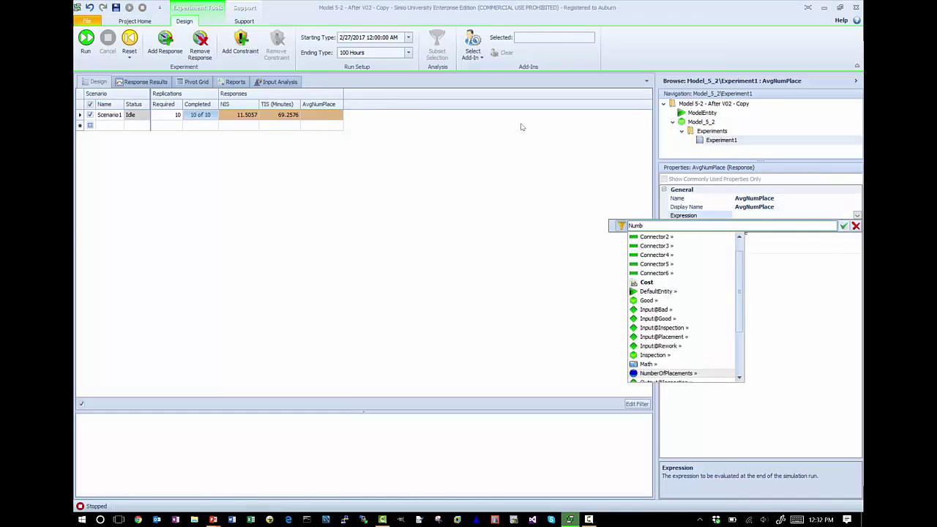
{"action": "type", "text": "erOfPlacements.Average"}
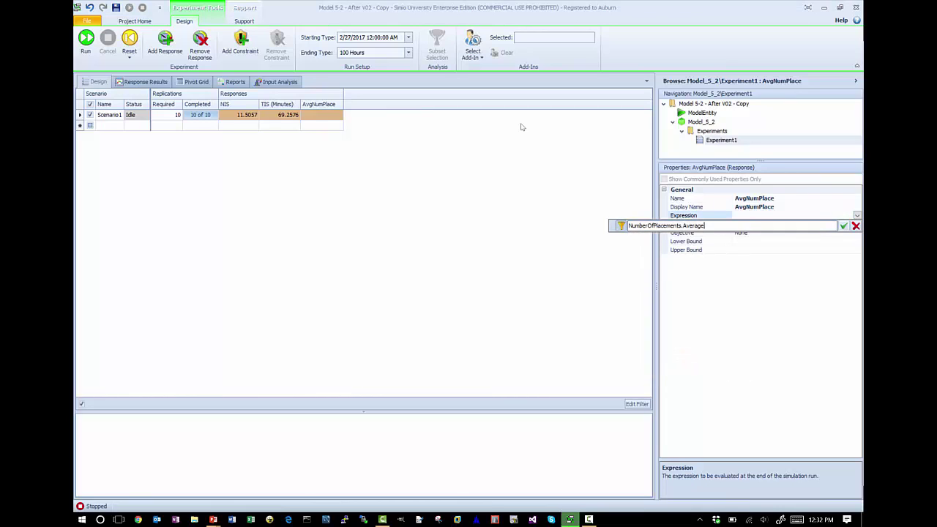
{"action": "key", "text": "Return"}
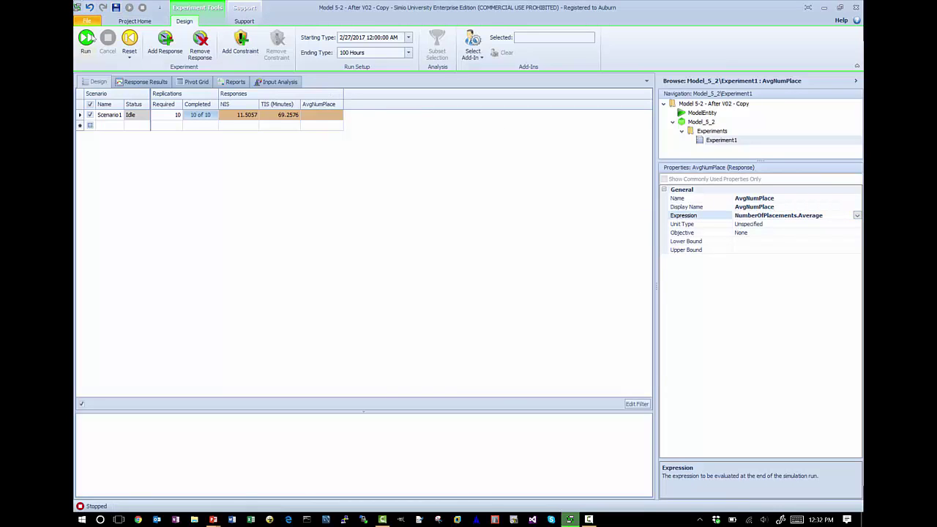
{"action": "left_click", "coordinate": [86, 40]}
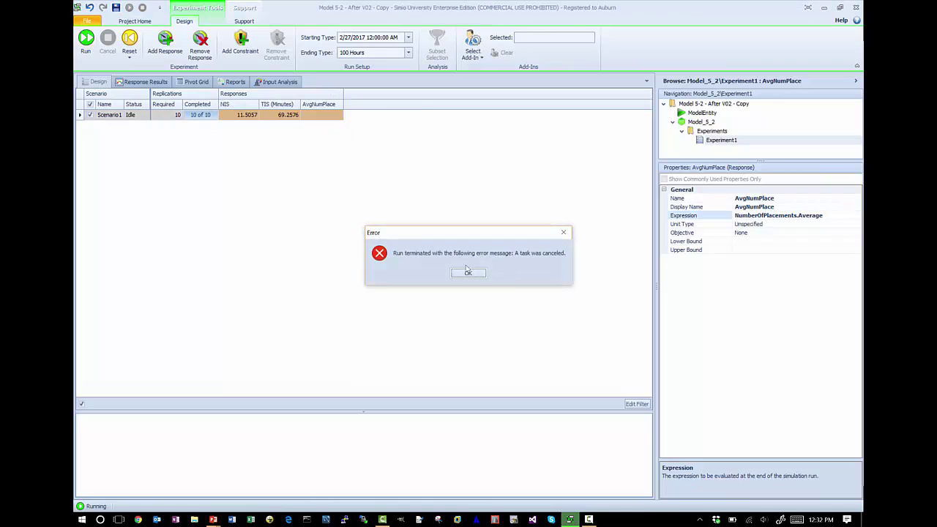
{"action": "left_click", "coordinate": [468, 272]}
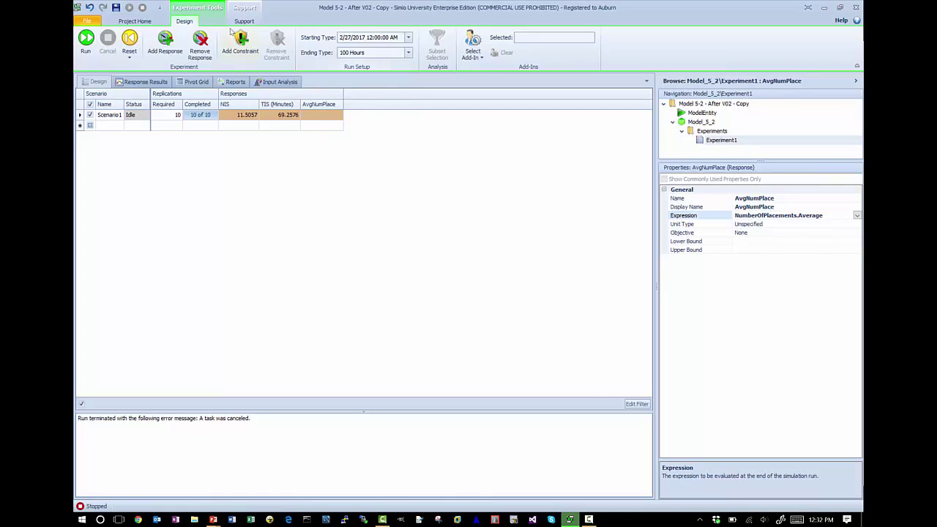
- Add a fourth response to Experiment1 and name it MaxNumPlace
{"action": "left_click", "coordinate": [165, 41]}
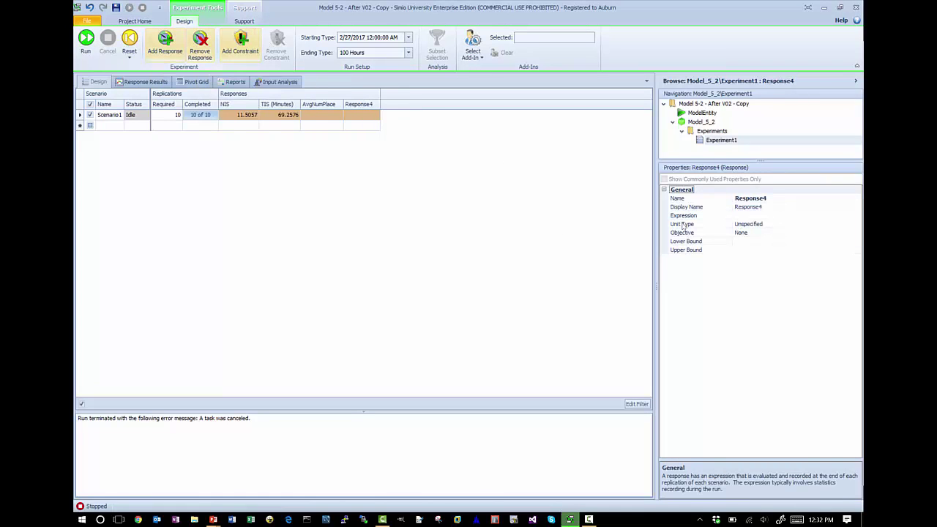
{"action": "left_click", "coordinate": [794, 202]}
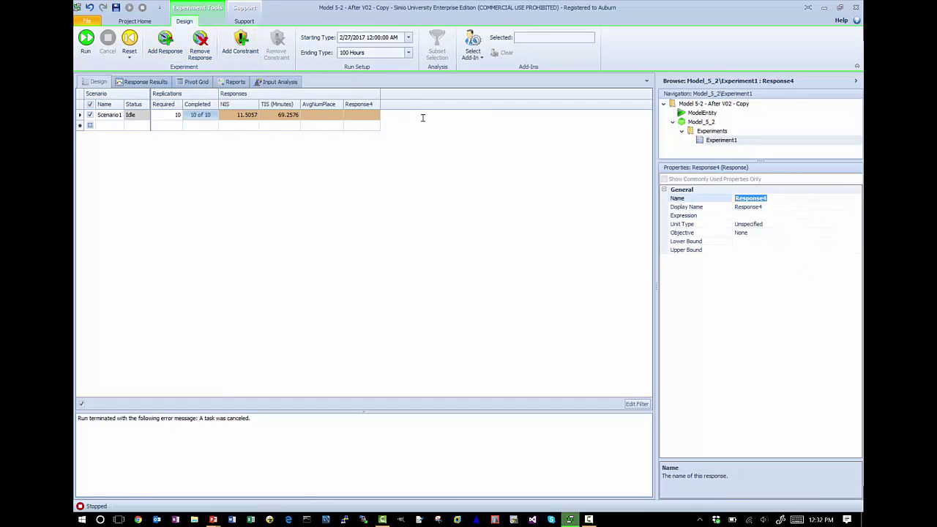
{"action": "type", "text": "MaxNumPlace"}
{"action": "key", "text": "Return"}
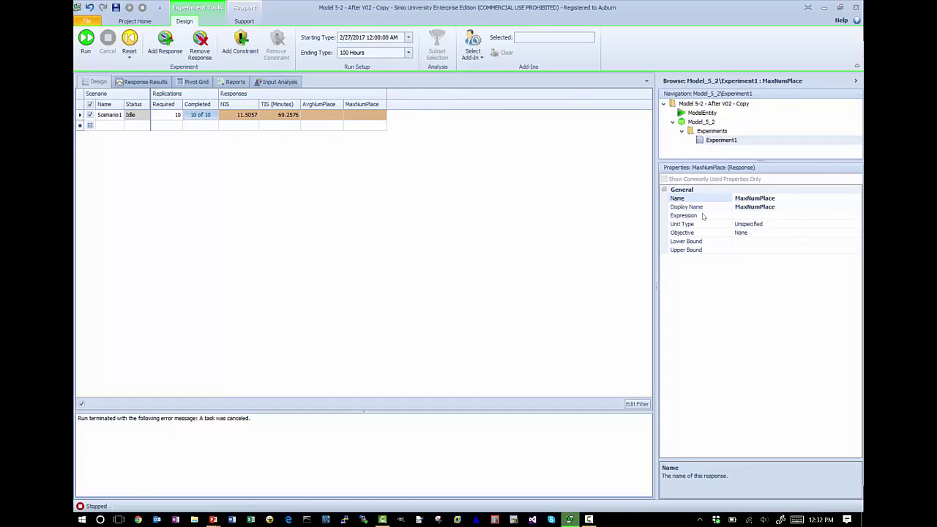
- Set the MaxNumPlace response's expression to NumberOfPlacements.Maximum
{"action": "left_click", "coordinate": [795, 217]}
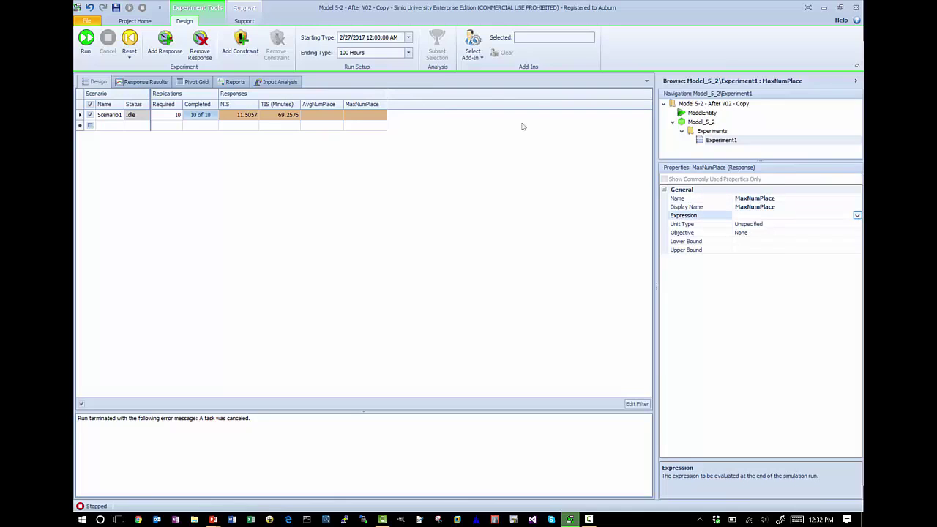
{"action": "key", "text": "alt+Down"}
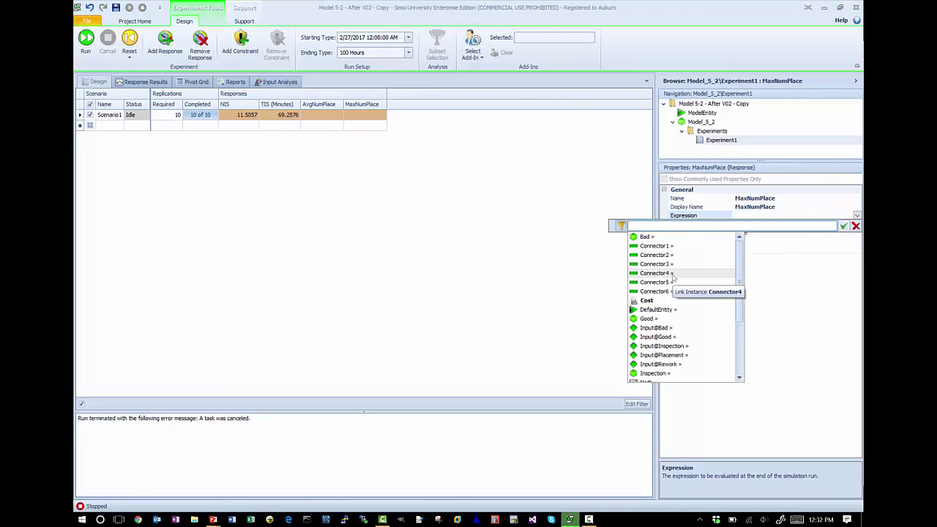
{"action": "type", "text": "N"}
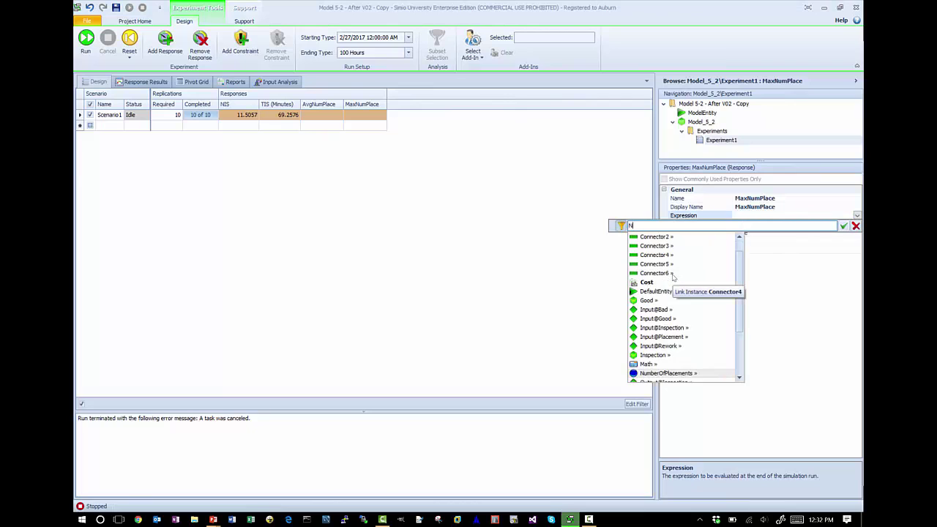
{"action": "type", "text": "umberOfPlacements.Ma"}
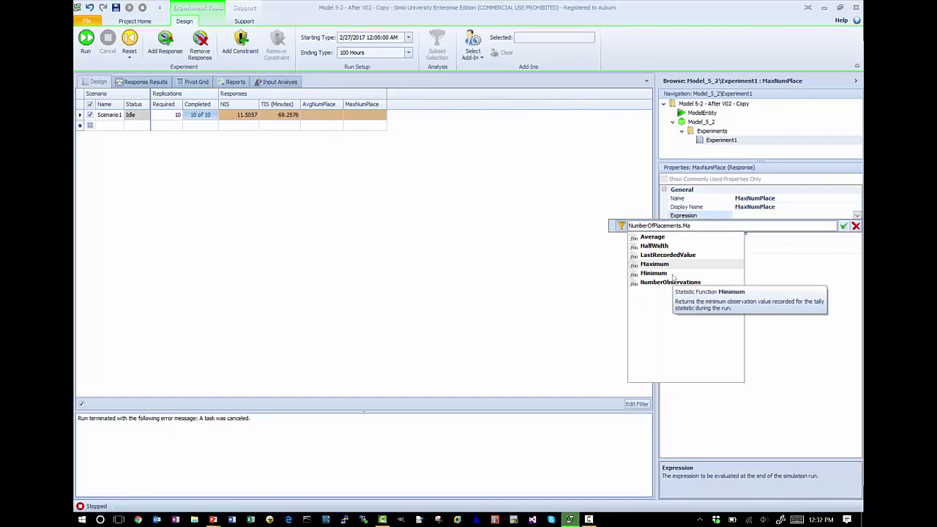
{"action": "key", "text": "Return"}
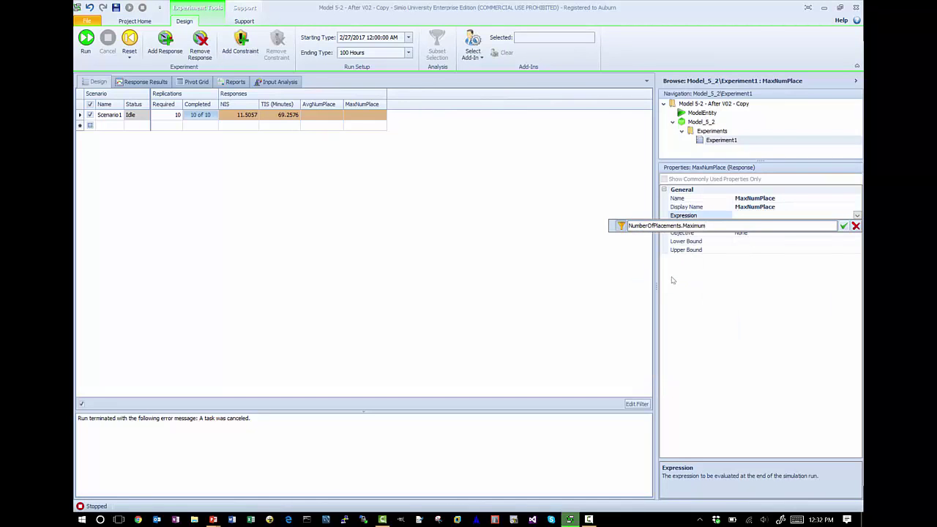
{"action": "key", "text": "Return"}
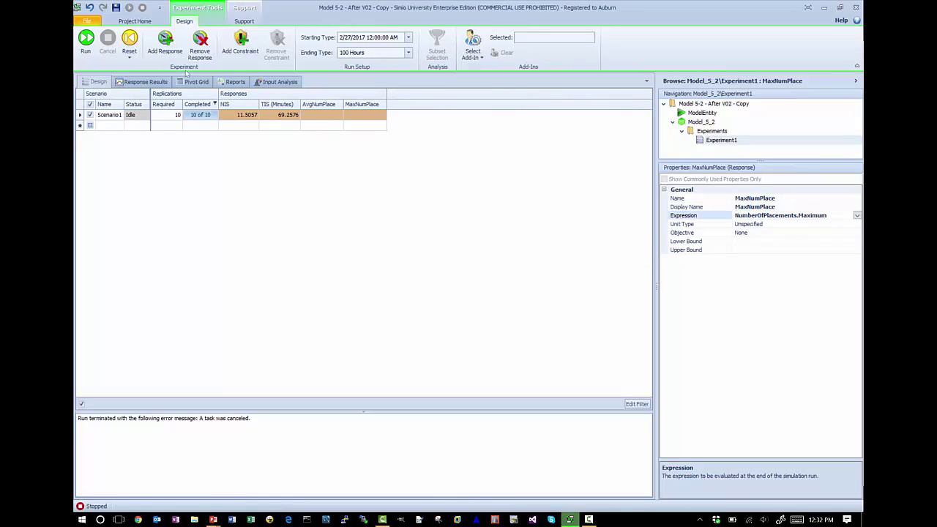
- Reset and run Experiment1 for its 10 replications, and examine the response results chart for MaxNumPlace
{"action": "left_click", "coordinate": [129, 40]}
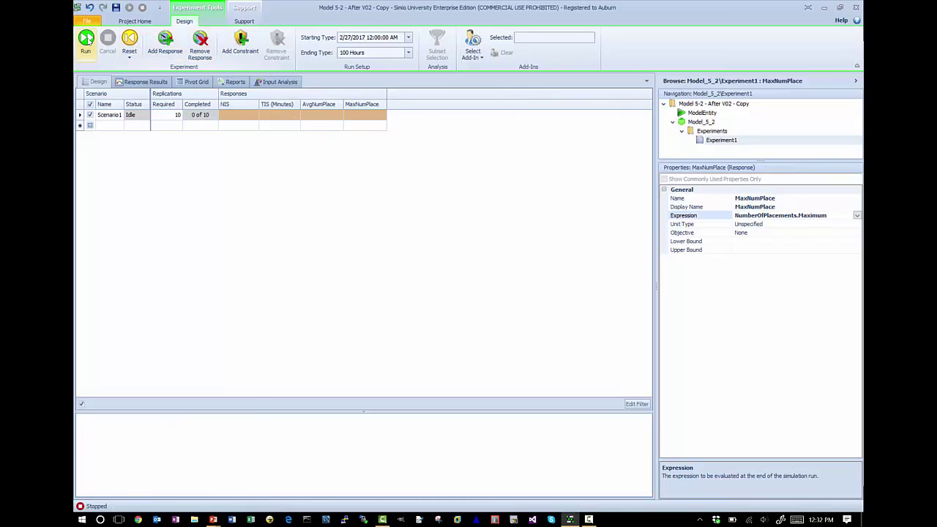
{"action": "left_click", "coordinate": [86, 40]}
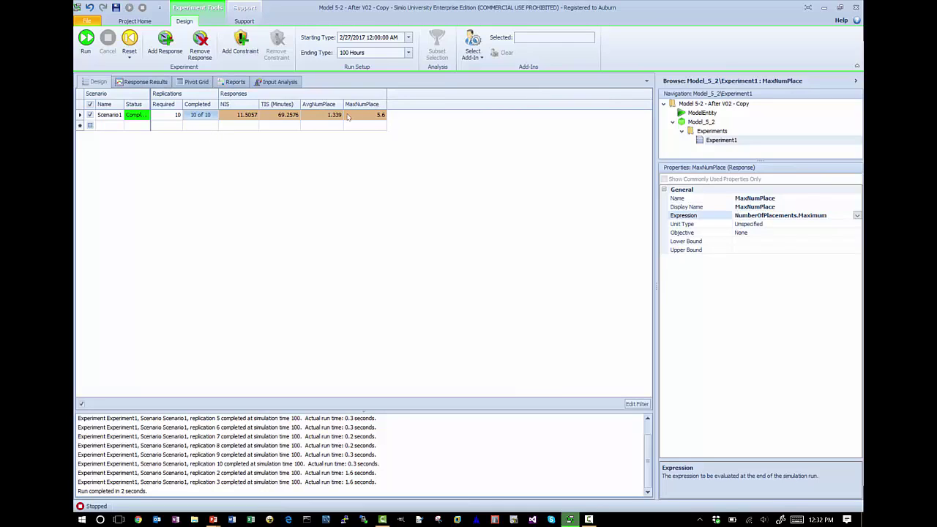
{"action": "left_click", "coordinate": [163, 81]}
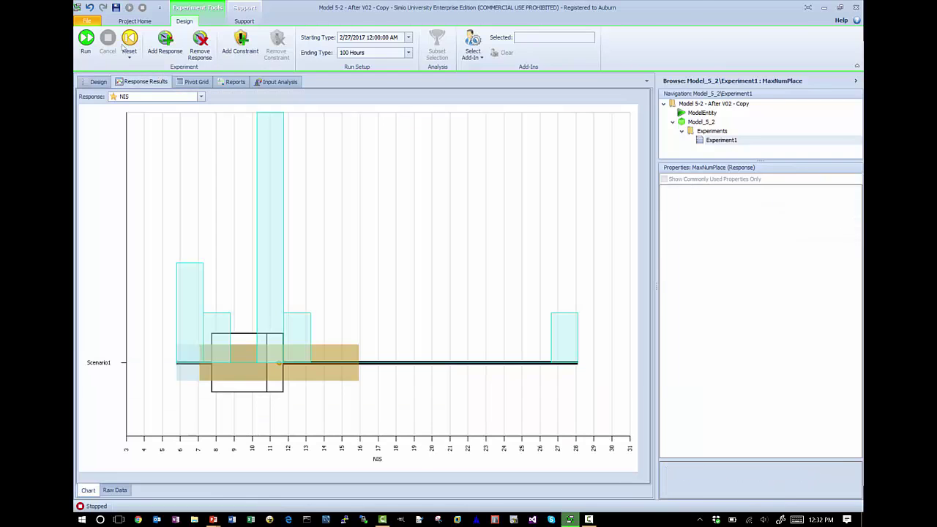
{"action": "left_click", "coordinate": [200, 97]}
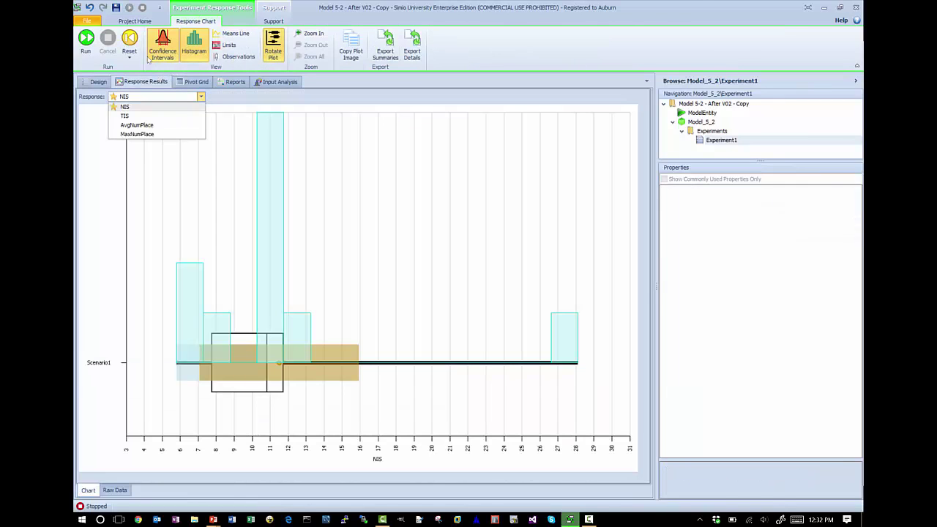
{"action": "left_click", "coordinate": [165, 135]}
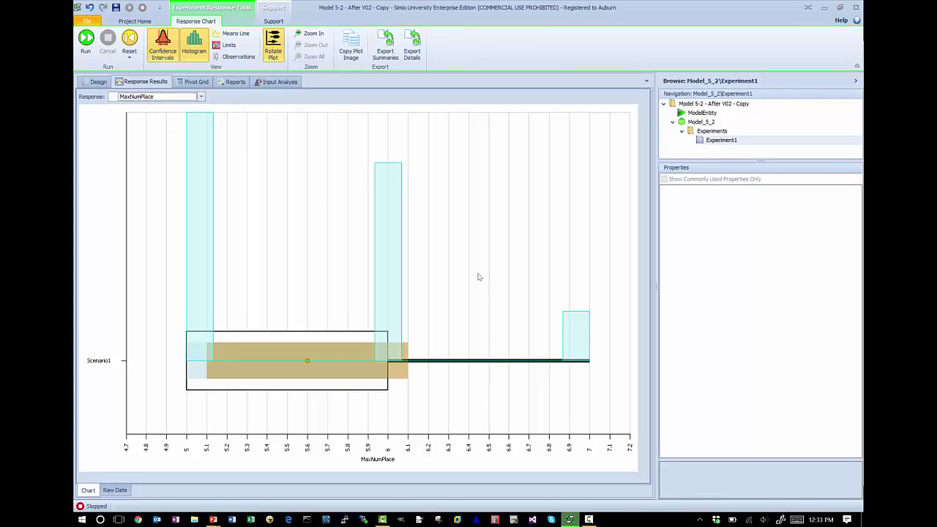
{"action": "left_click", "coordinate": [97, 81]}
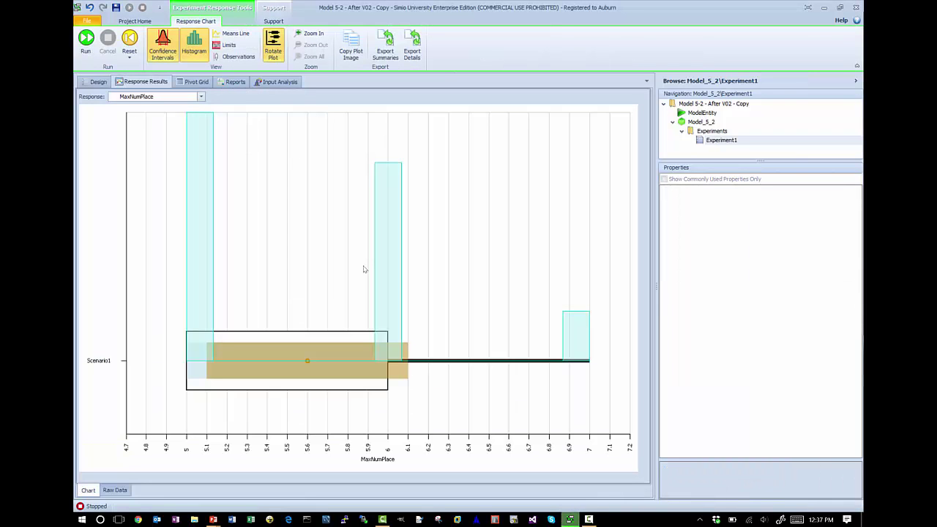
- Return to the Facility view of Model_5_2 and switch to the PowerPoint slide show
{"action": "left_click", "coordinate": [704, 123]}
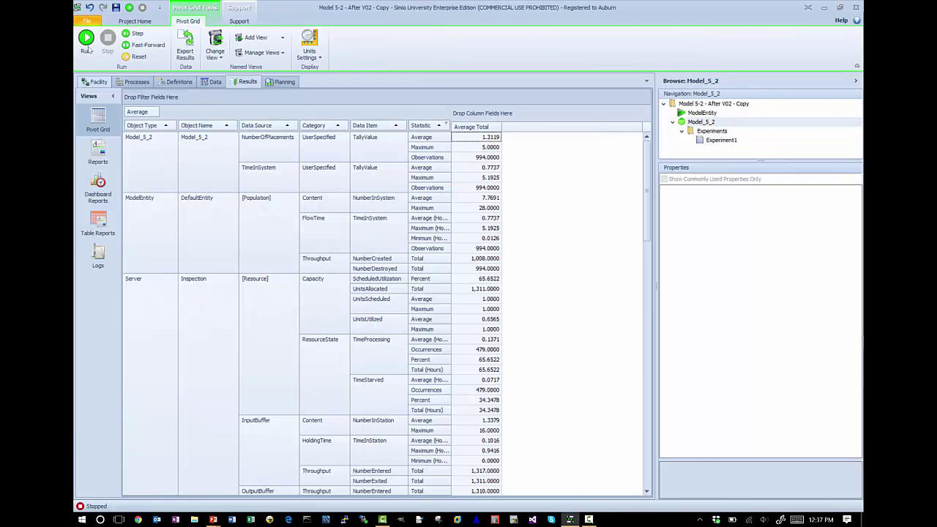
{"action": "left_click", "coordinate": [95, 81]}
{"action": "key", "text": "alt+Tab"}
{"action": "key", "text": "alt+Tab"}
{"action": "key", "text": "alt+Tab"}
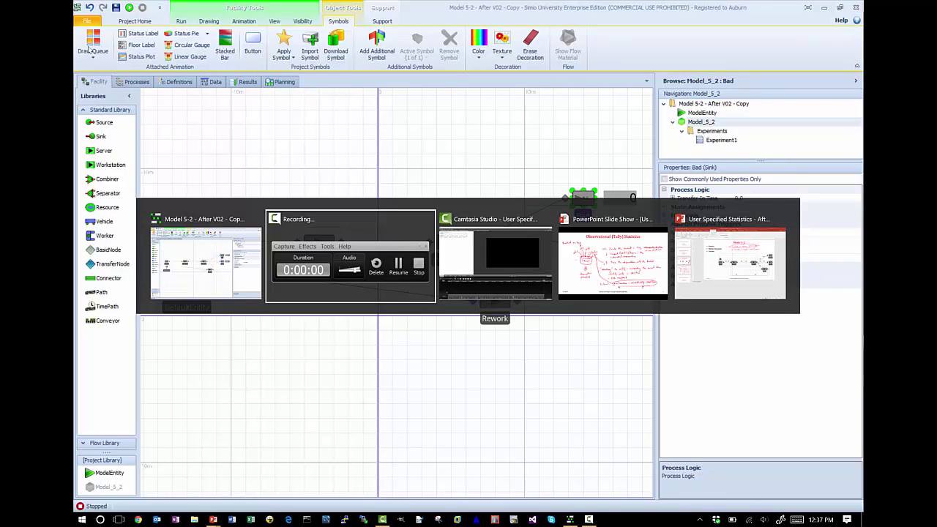